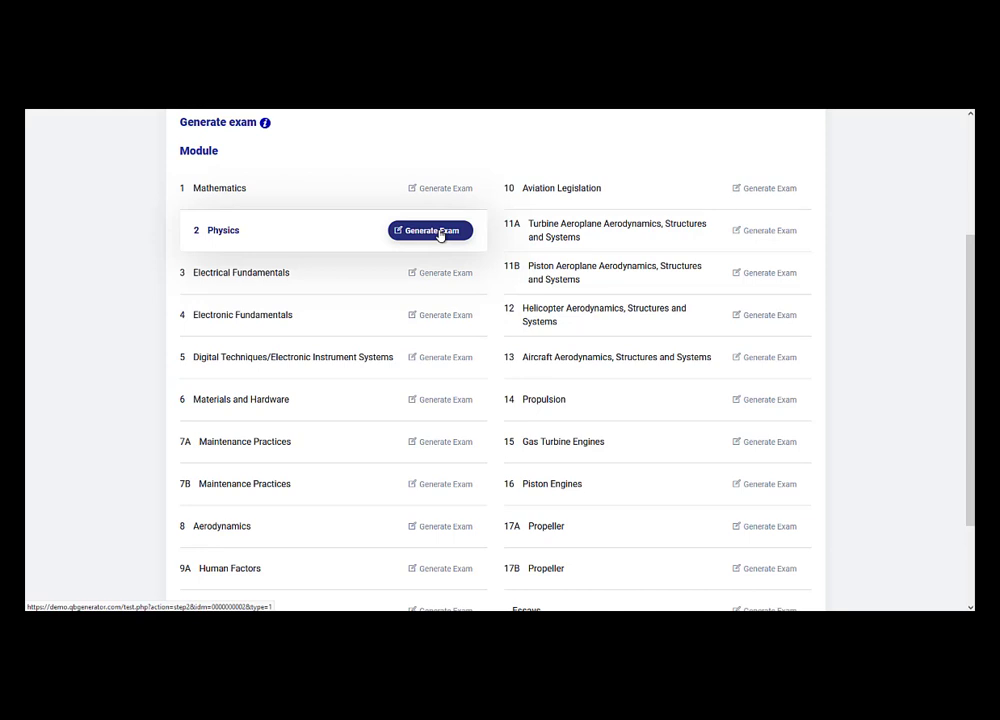
Start generating a Module 2 Physics exam and set its class to classof2021 and its date to 07-06-2022.
{"action": "left_click", "coordinate": [440, 232]}
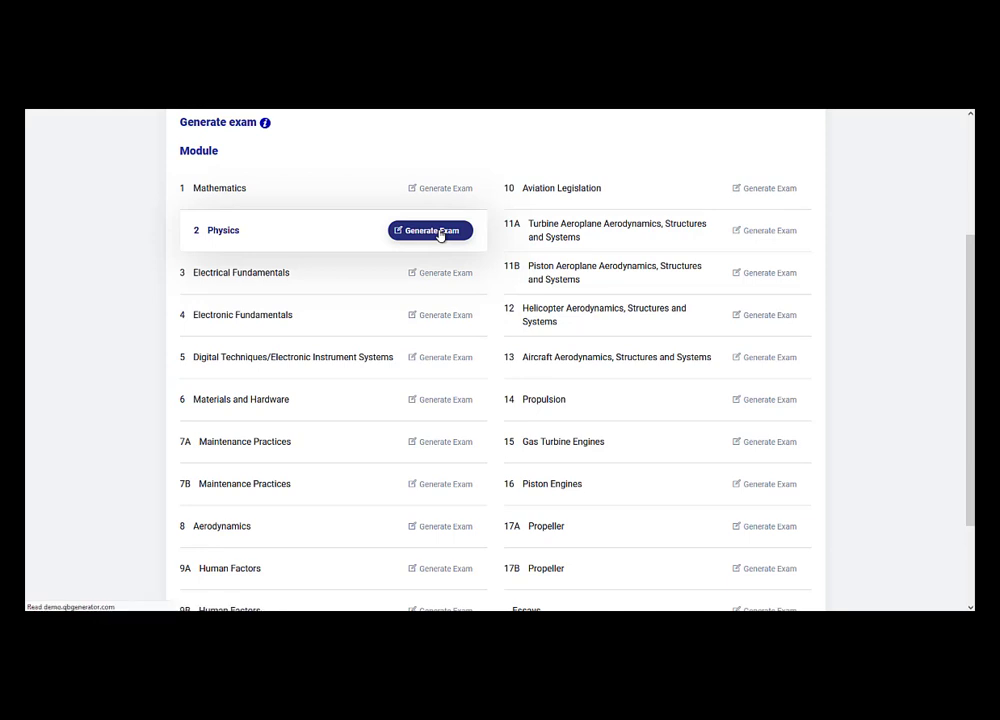
{"action": "left_click_drag", "start_coordinate": [970, 260], "coordinate": [971, 331]}
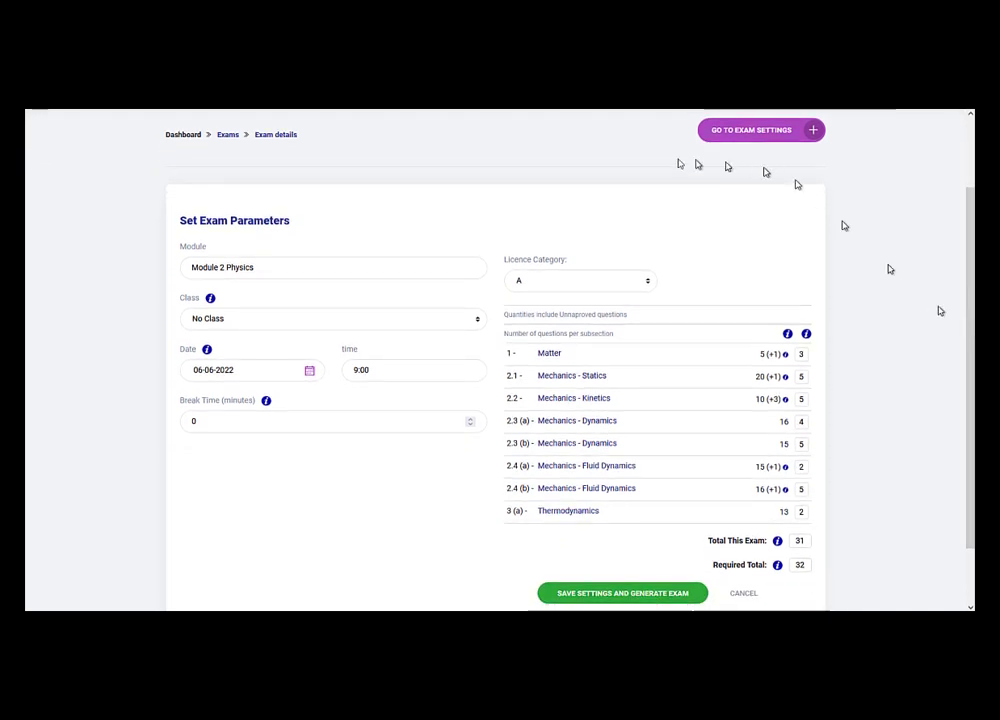
{"action": "left_click", "coordinate": [265, 321]}
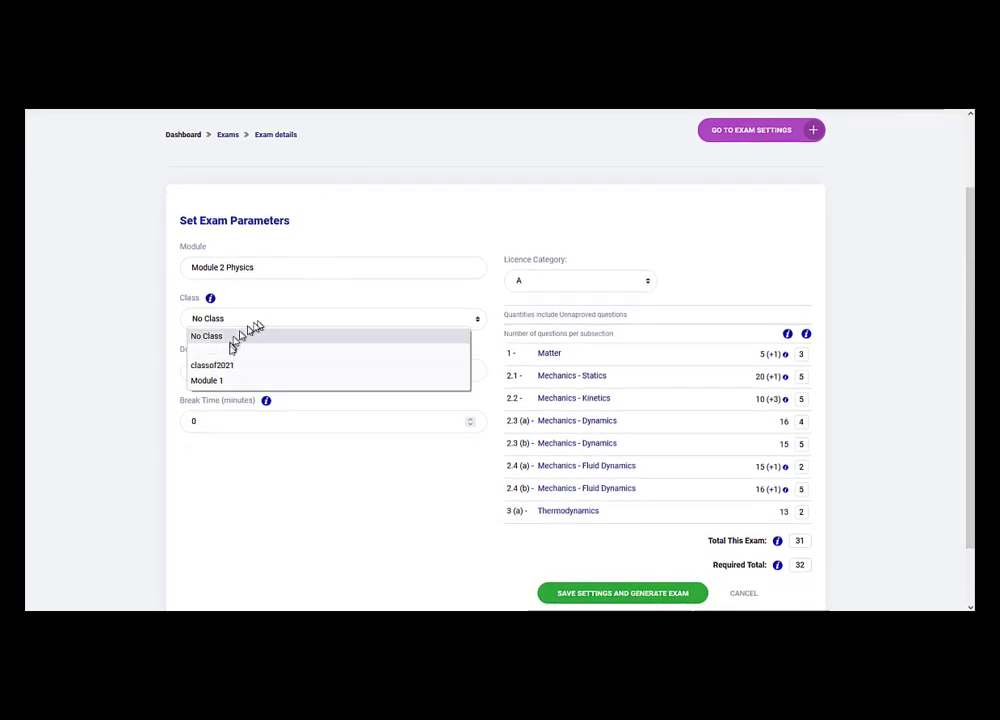
{"action": "left_click", "coordinate": [232, 366]}
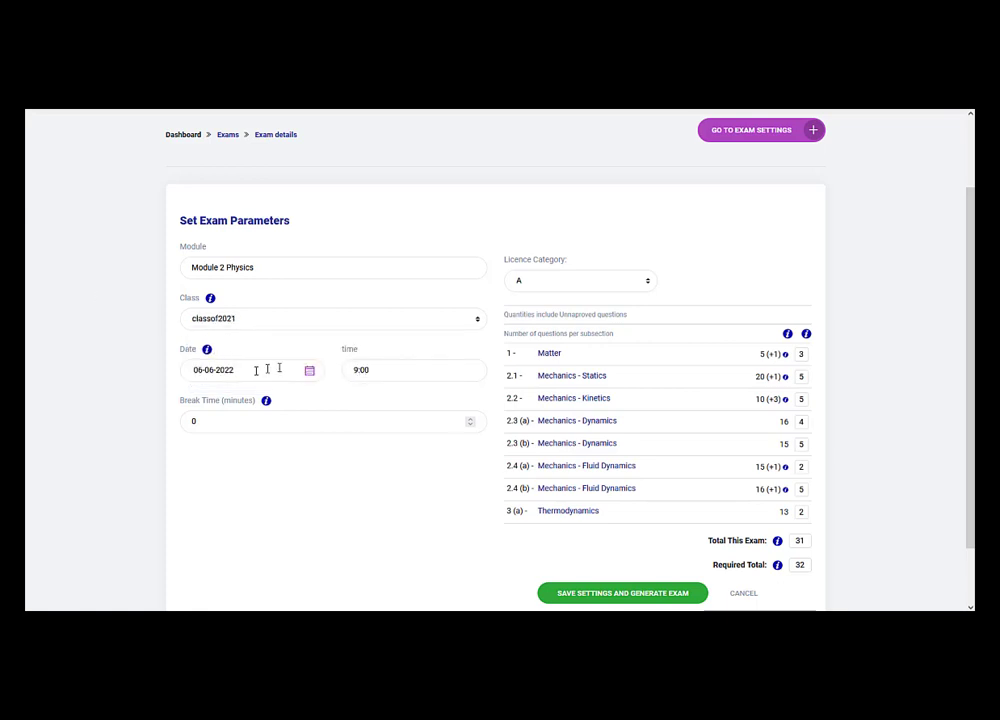
{"action": "left_click", "coordinate": [310, 373]}
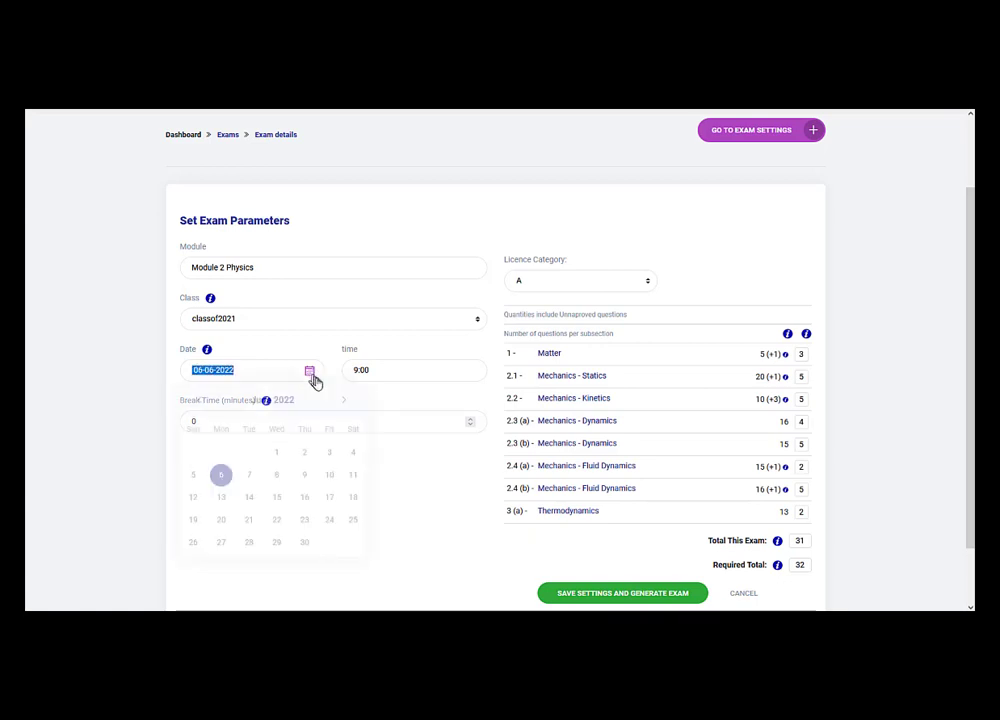
{"action": "left_click", "coordinate": [249, 477]}
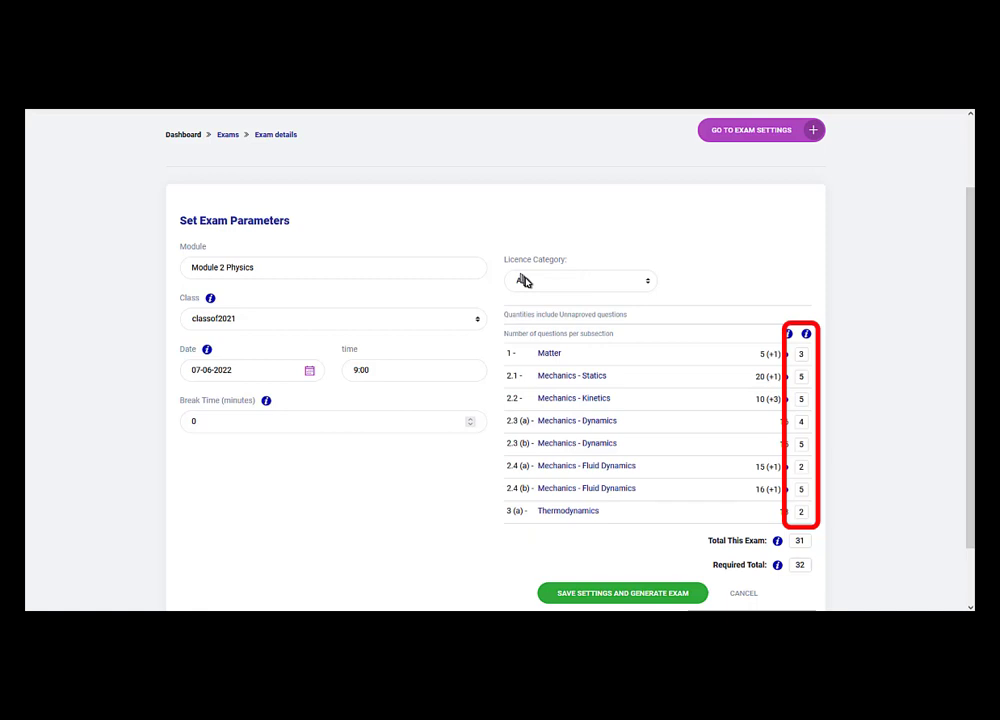
Set the licence category to B1, with 4 questions for Matter and 5 for subsection 2.1 Mechanics - Statics.
{"action": "left_click", "coordinate": [523, 282]}
{"action": "left_click", "coordinate": [520, 313]}
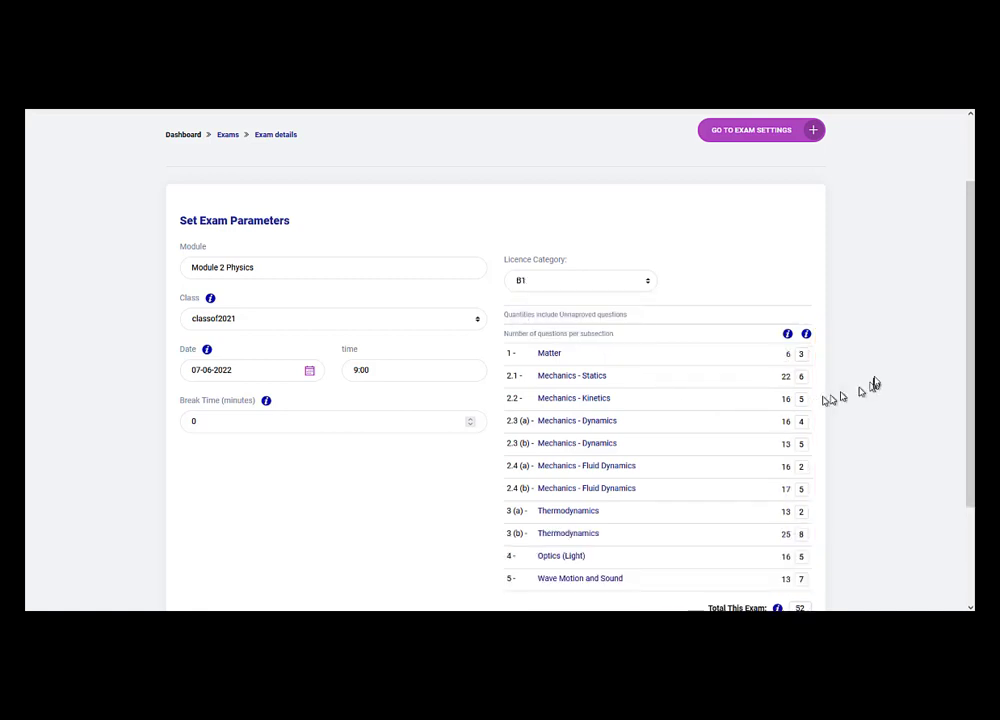
{"action": "scroll", "coordinate": [969, 318], "scroll_direction": "down", "scroll_amount": 2}
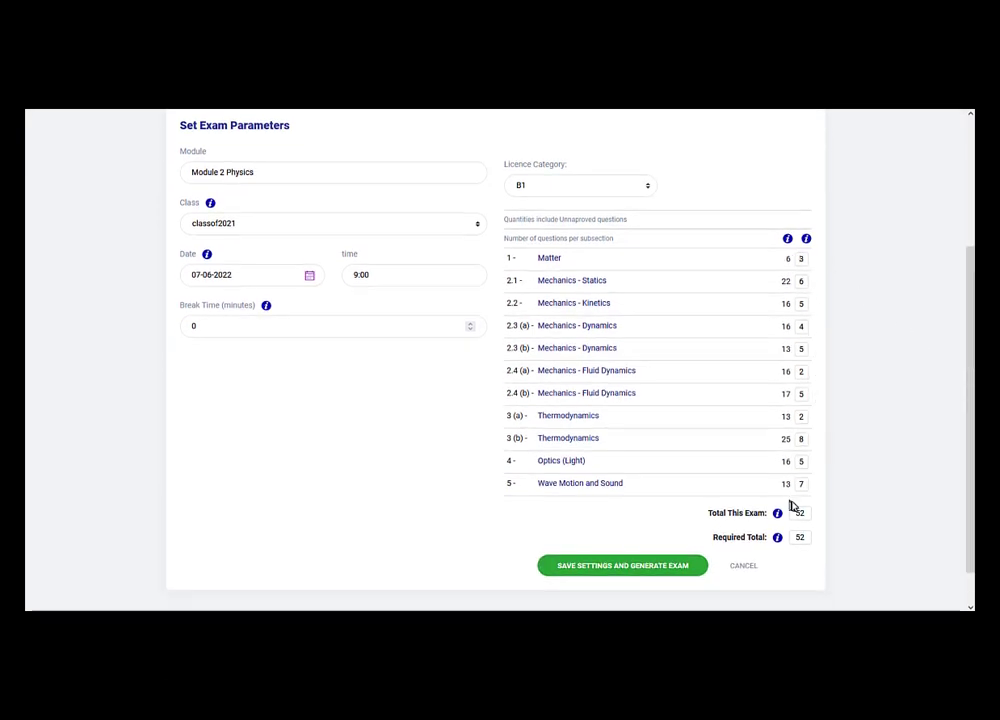
{"action": "double_click", "coordinate": [801, 259]}
{"action": "type", "text": "4"}
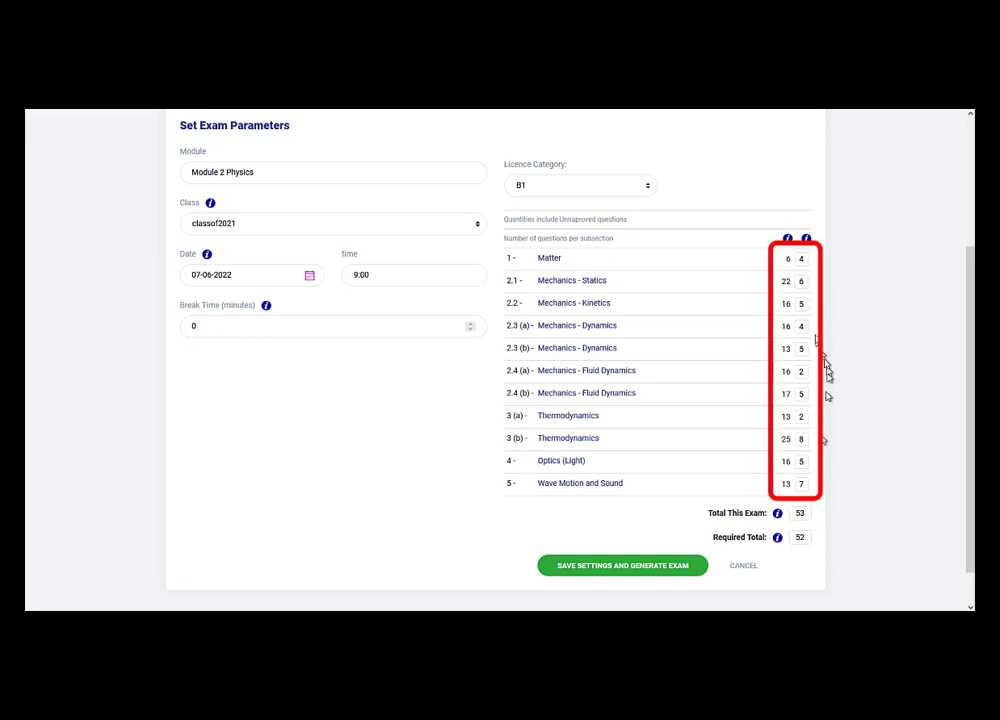
{"action": "double_click", "coordinate": [801, 281]}
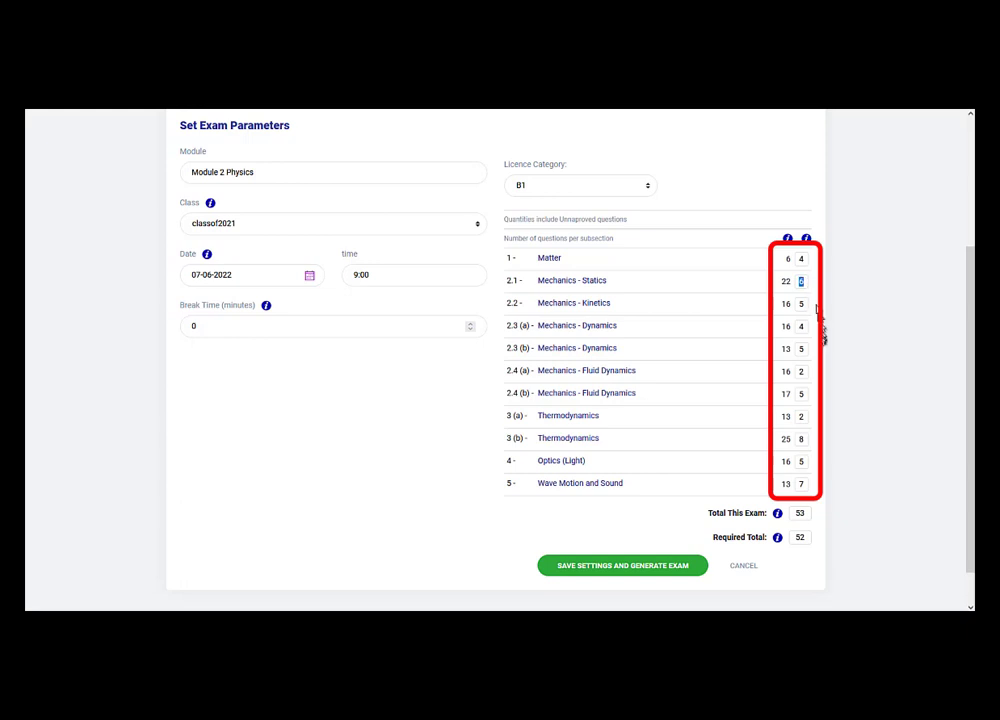
{"action": "type", "text": "5"}
Set the question counts of subsections 5, 4, 3 (b), 3 (a) and 2.4 (b) to 0, and save the settings to generate the exam.
{"action": "double_click", "coordinate": [801, 484]}
{"action": "key", "text": "BackSpace"}
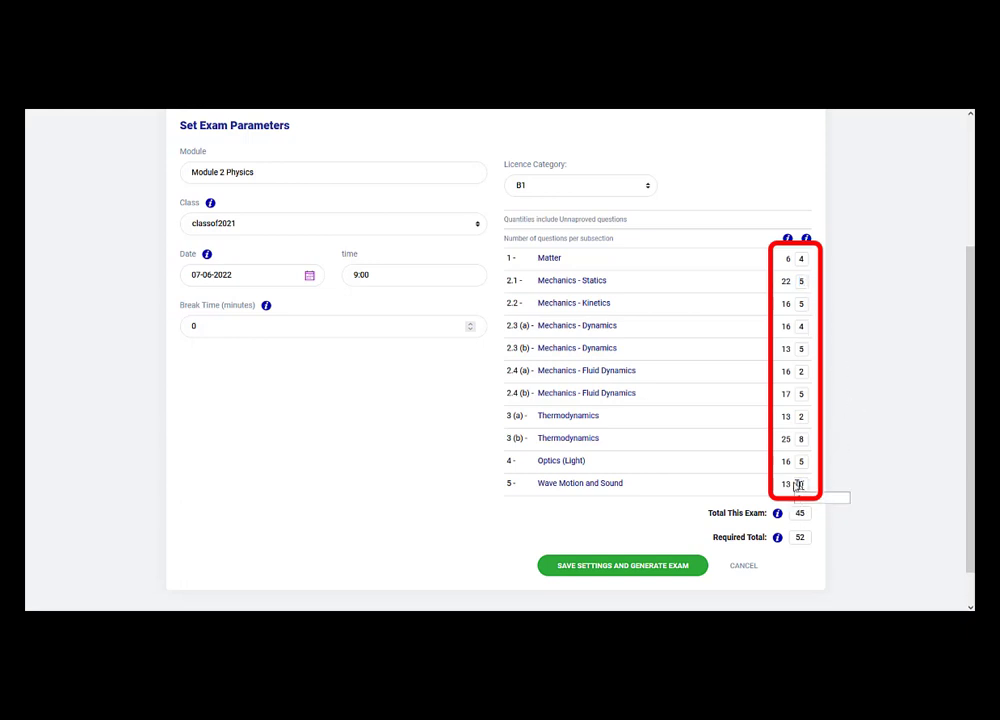
{"action": "double_click", "coordinate": [801, 461]}
{"action": "key", "text": "BackSpace"}
{"action": "double_click", "coordinate": [801, 438]}
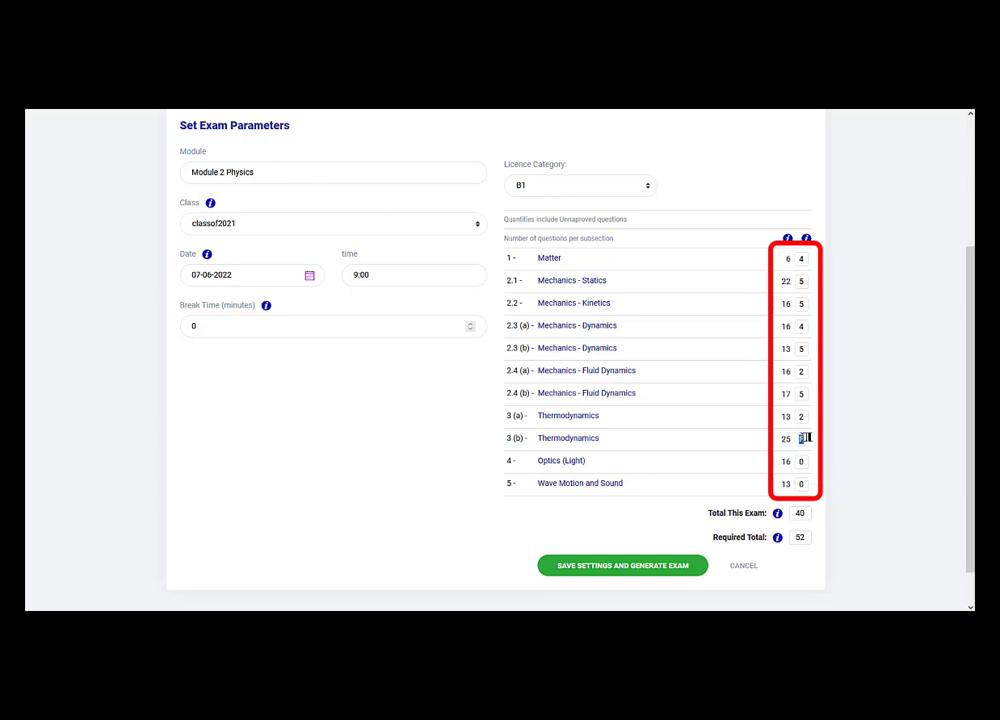
{"action": "key", "text": "BackSpace"}
{"action": "double_click", "coordinate": [801, 416]}
{"action": "key", "text": "BackSpace"}
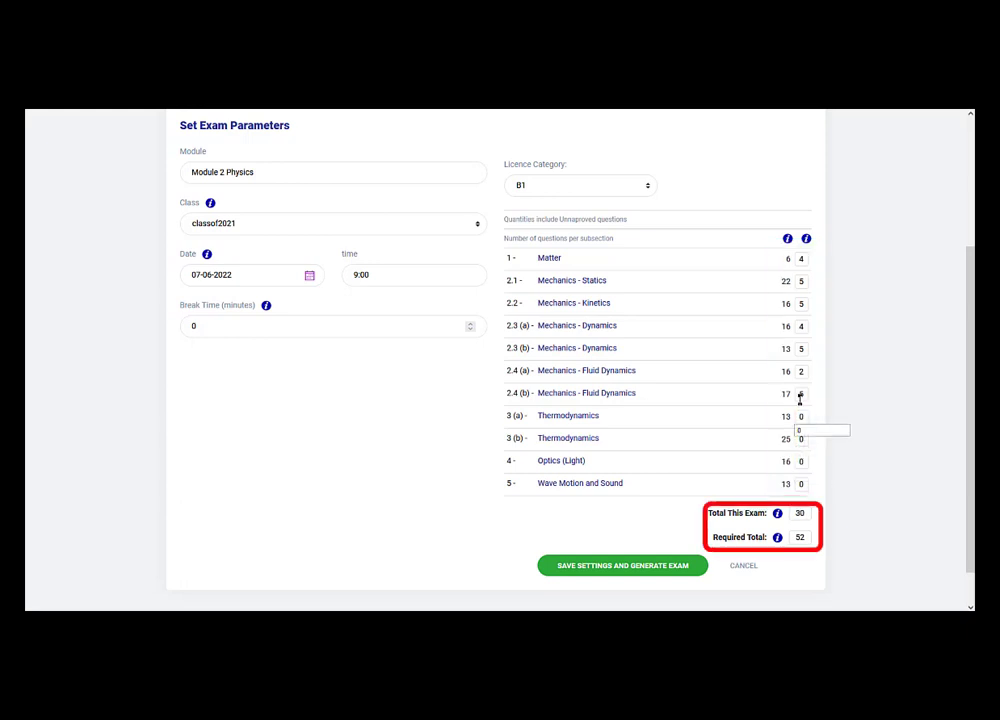
{"action": "double_click", "coordinate": [800, 395]}
{"action": "key", "text": "BackSpace"}
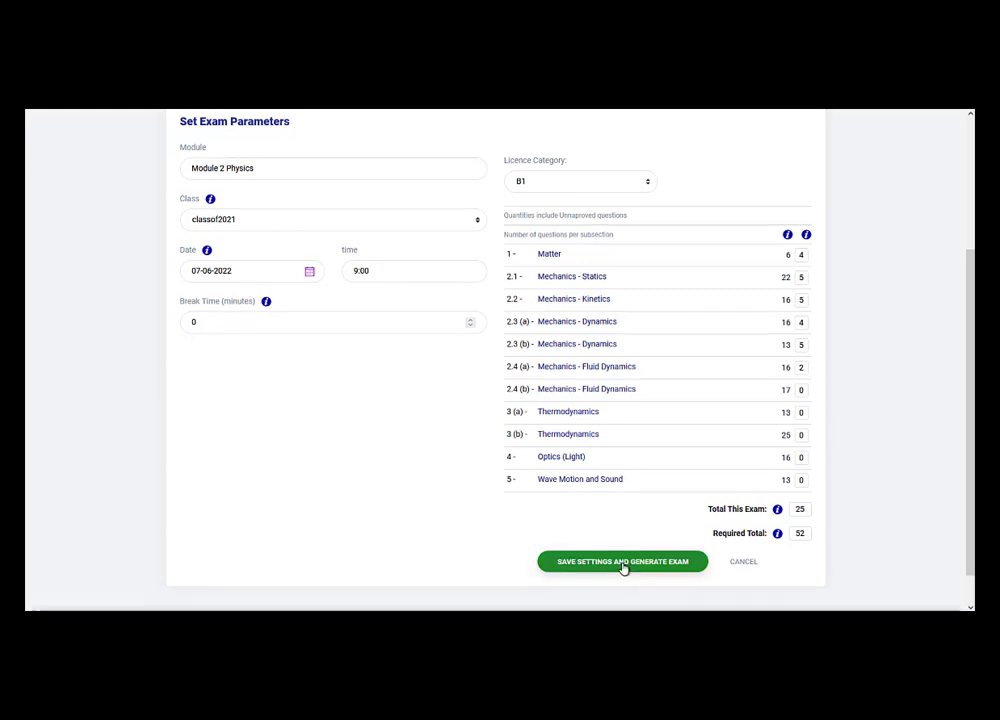
{"action": "left_click", "coordinate": [623, 568]}
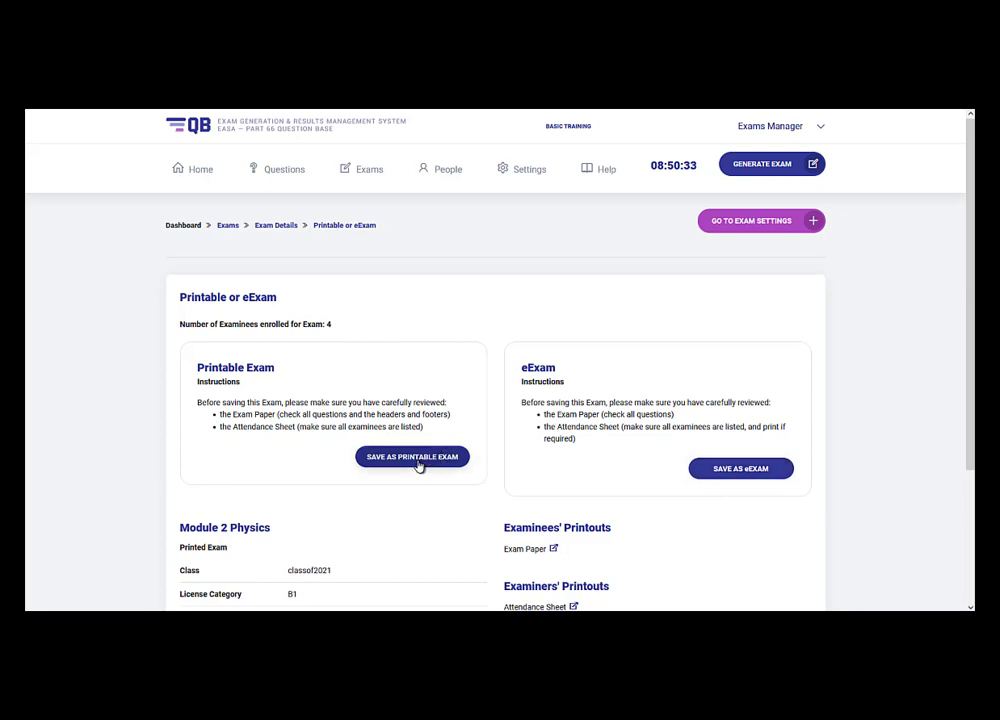
Examine the examinees' exam paper and its print preview, and leave without printing.
{"action": "scroll", "coordinate": [958, 318], "scroll_direction": "down", "scroll_amount": 3}
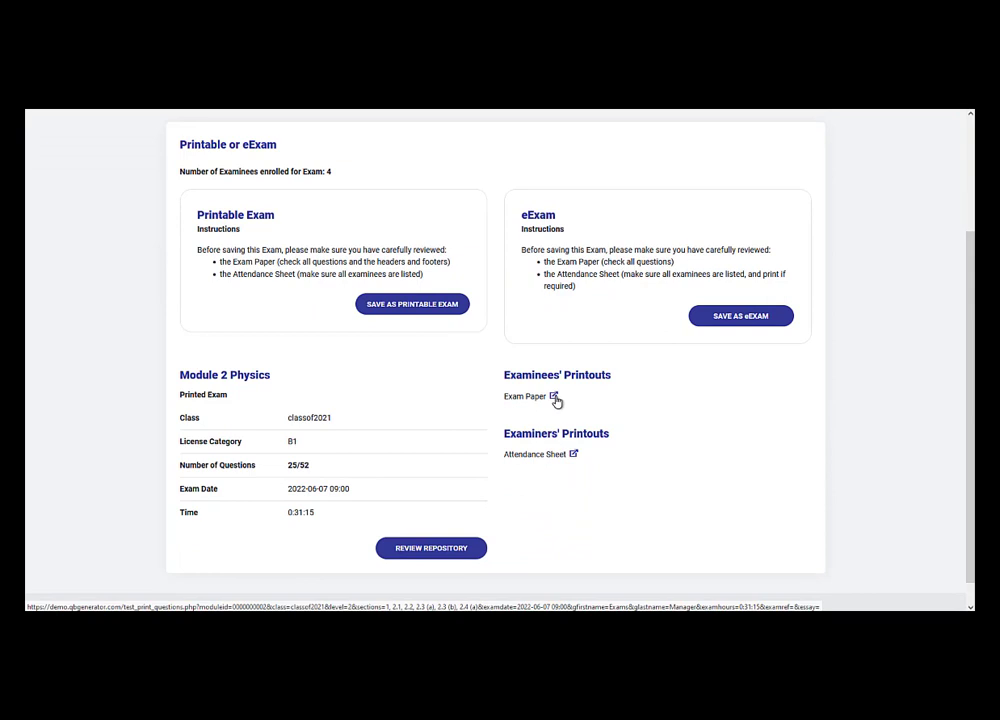
{"action": "left_click", "coordinate": [555, 397]}
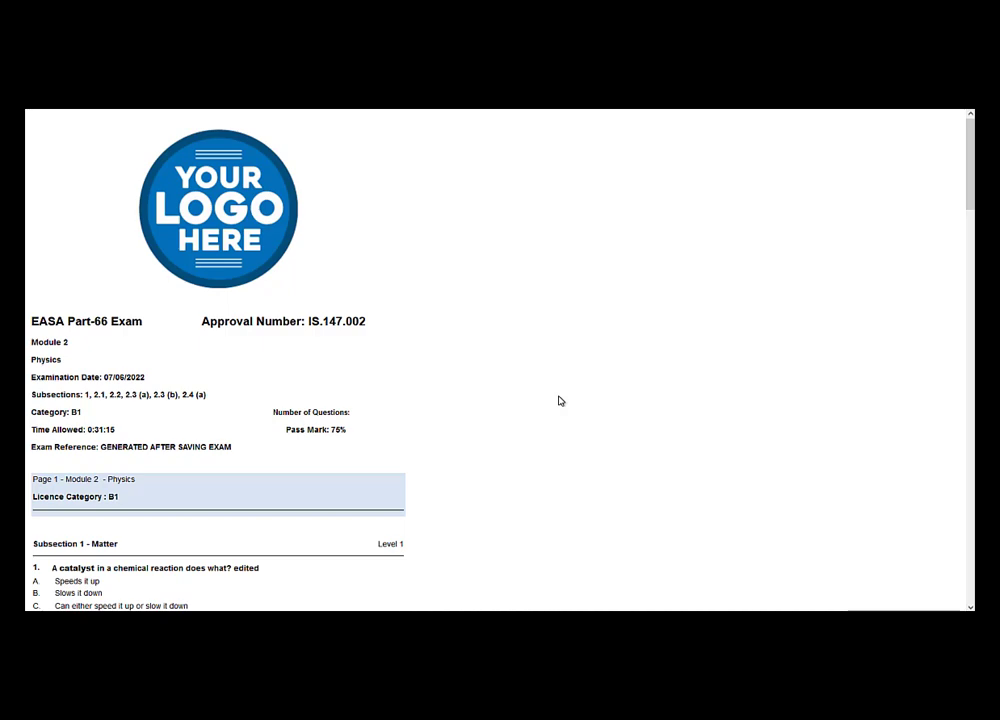
{"action": "scroll", "coordinate": [560, 393], "scroll_direction": "down", "scroll_amount": 3}
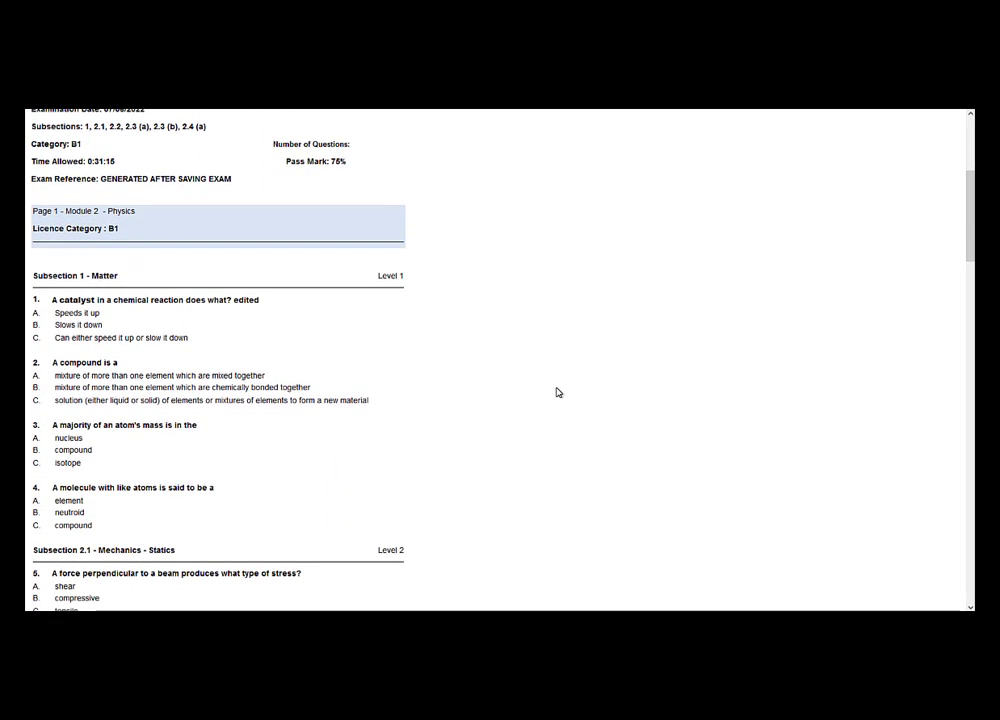
{"action": "scroll", "coordinate": [557, 392], "scroll_direction": "down", "scroll_amount": 3}
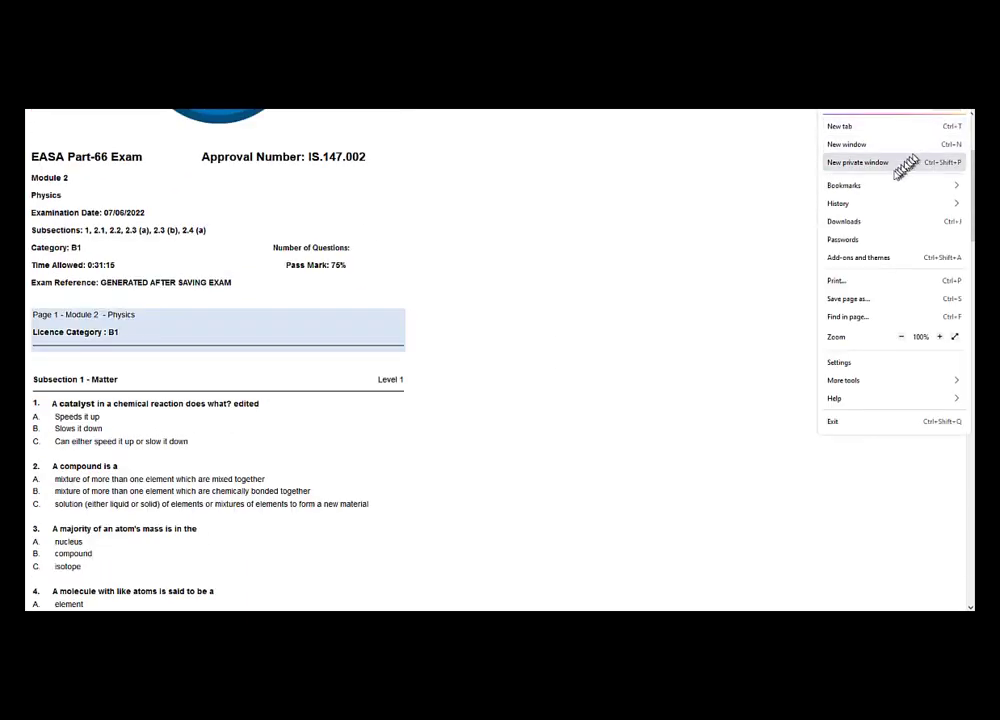
{"action": "left_click", "coordinate": [841, 282]}
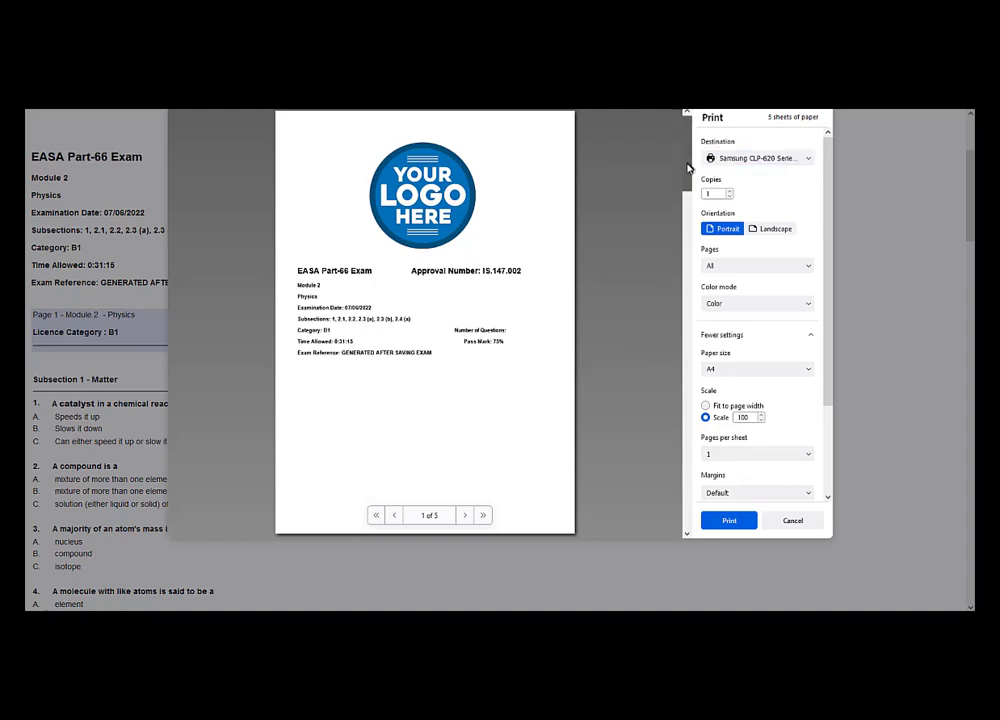
{"action": "left_click_drag", "start_coordinate": [691, 167], "coordinate": [665, 175]}
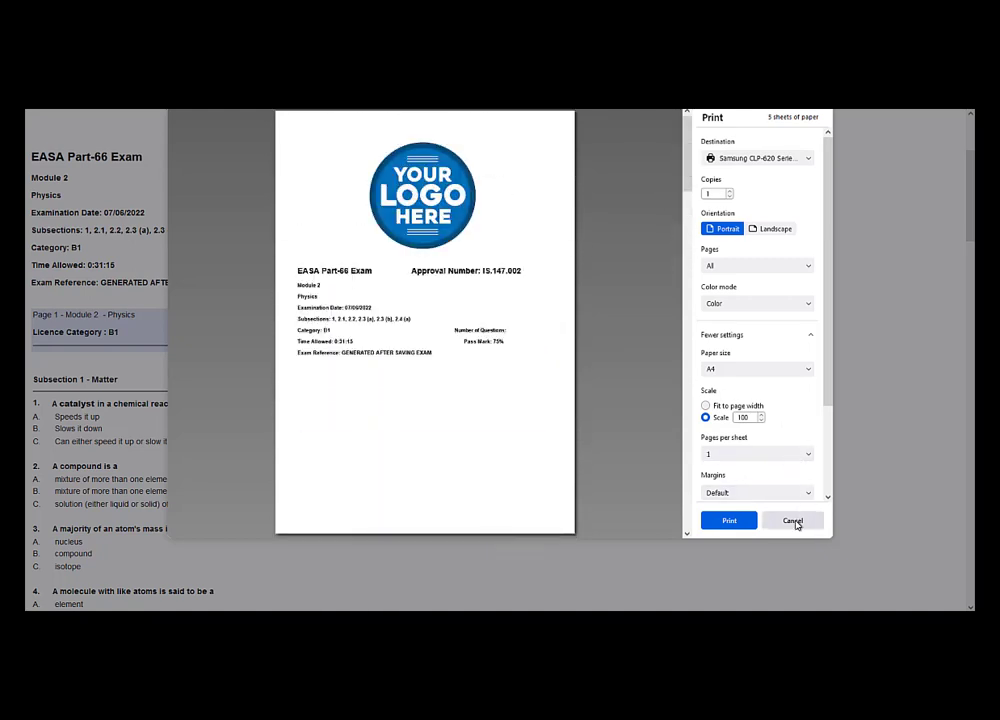
{"action": "left_click", "coordinate": [793, 521]}
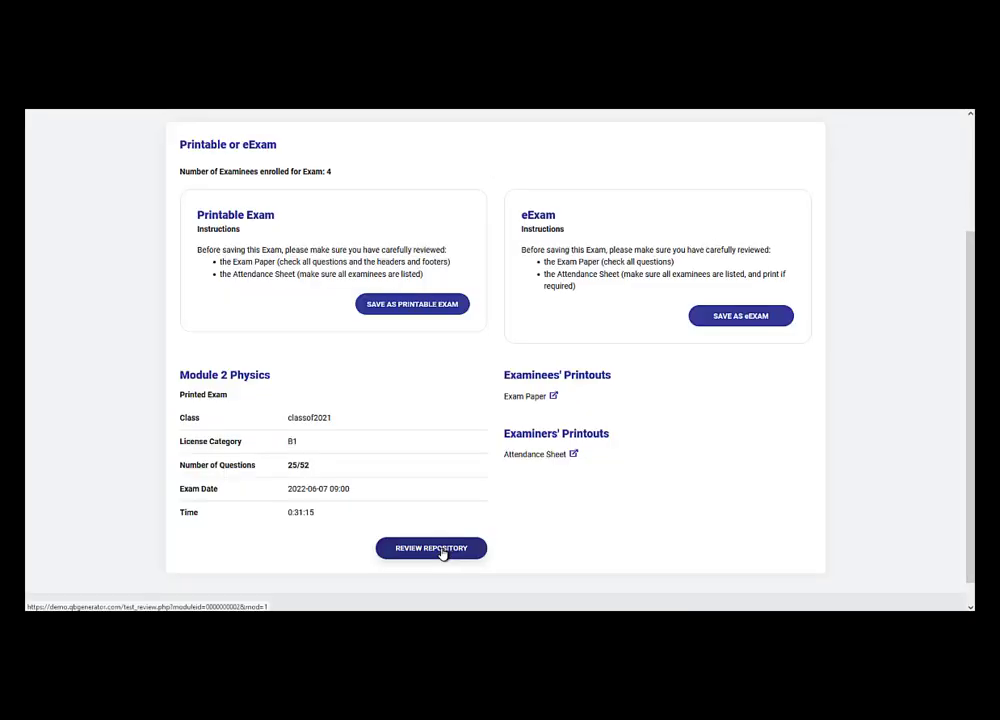
Remove the question "A compound is a" from the exam's question repository and finish the review, staying on the exam page.
{"action": "left_click", "coordinate": [441, 549]}
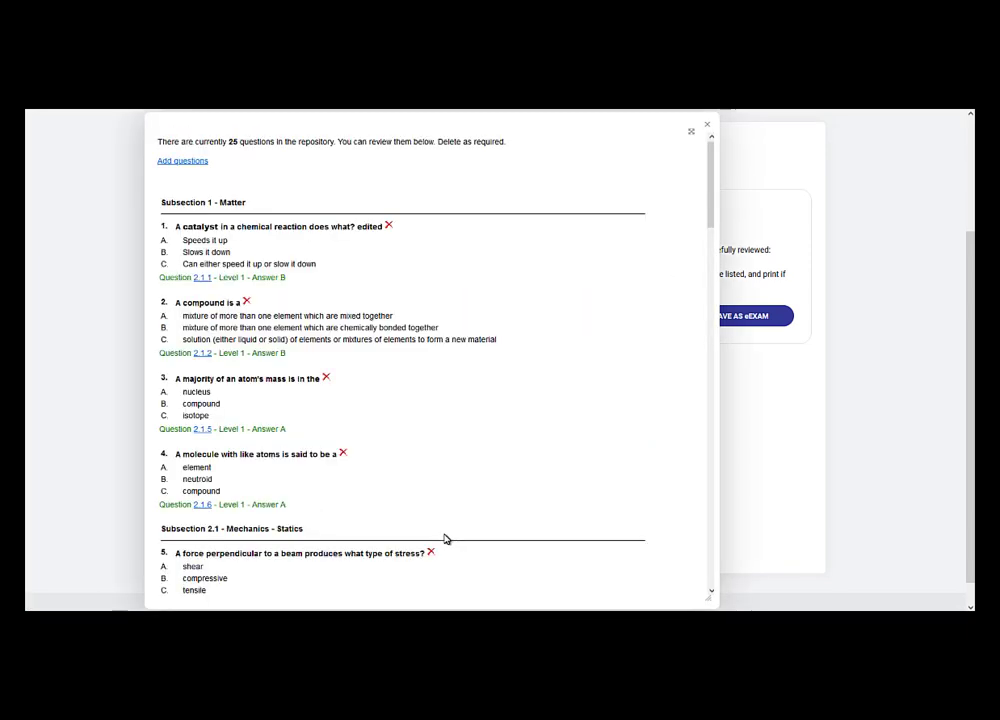
{"action": "mouse_move", "coordinate": [710, 161]}
{"action": "left_mouse_down"}
{"action": "mouse_move", "coordinate": [710, 280]}
{"action": "mouse_move", "coordinate": [709, 166]}
{"action": "left_mouse_up"}
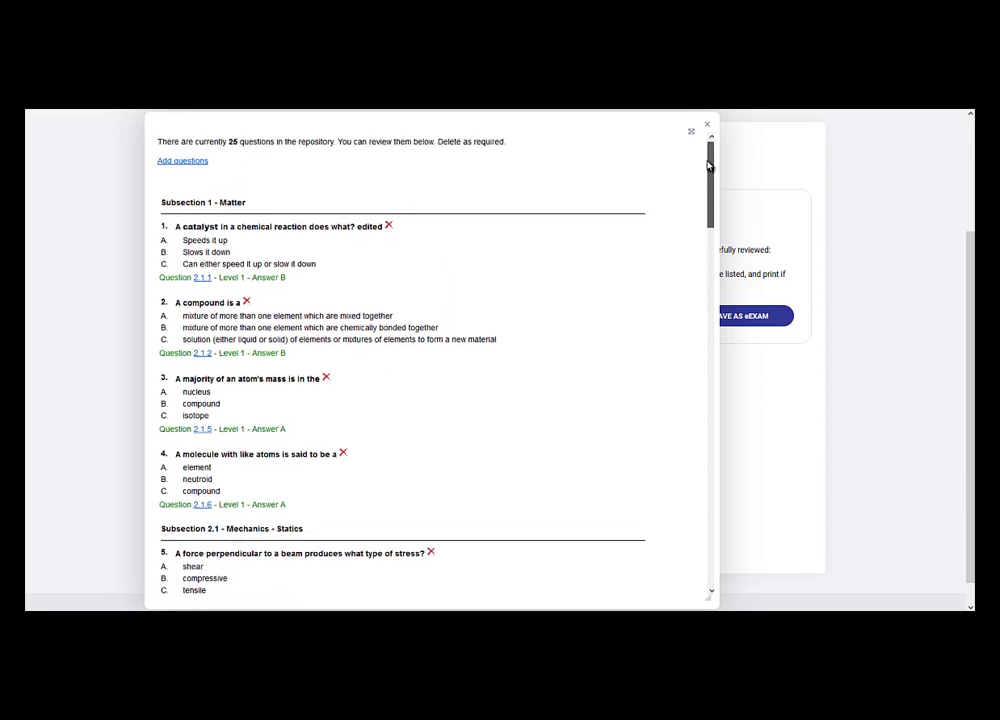
{"action": "left_click", "coordinate": [247, 302]}
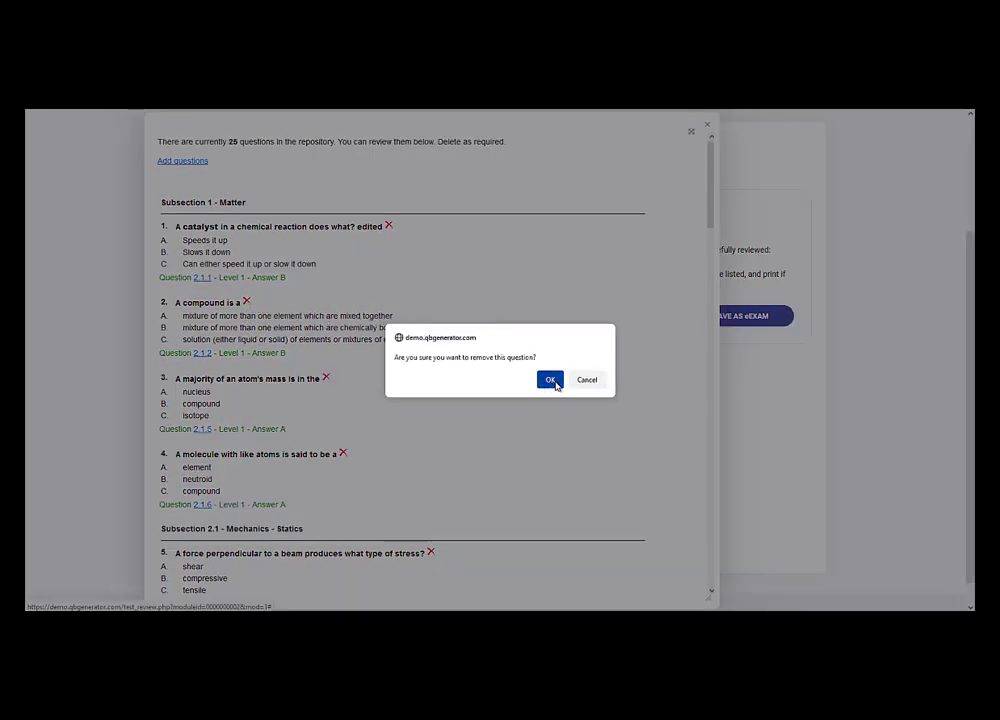
{"action": "left_click", "coordinate": [550, 380]}
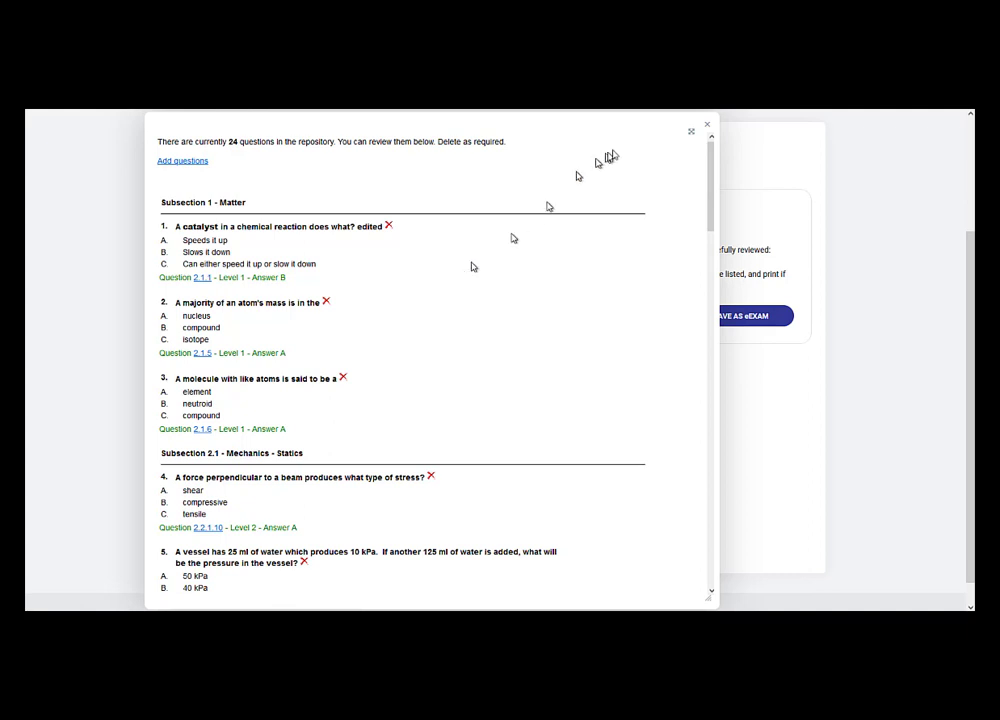
{"action": "left_click", "coordinate": [708, 128]}
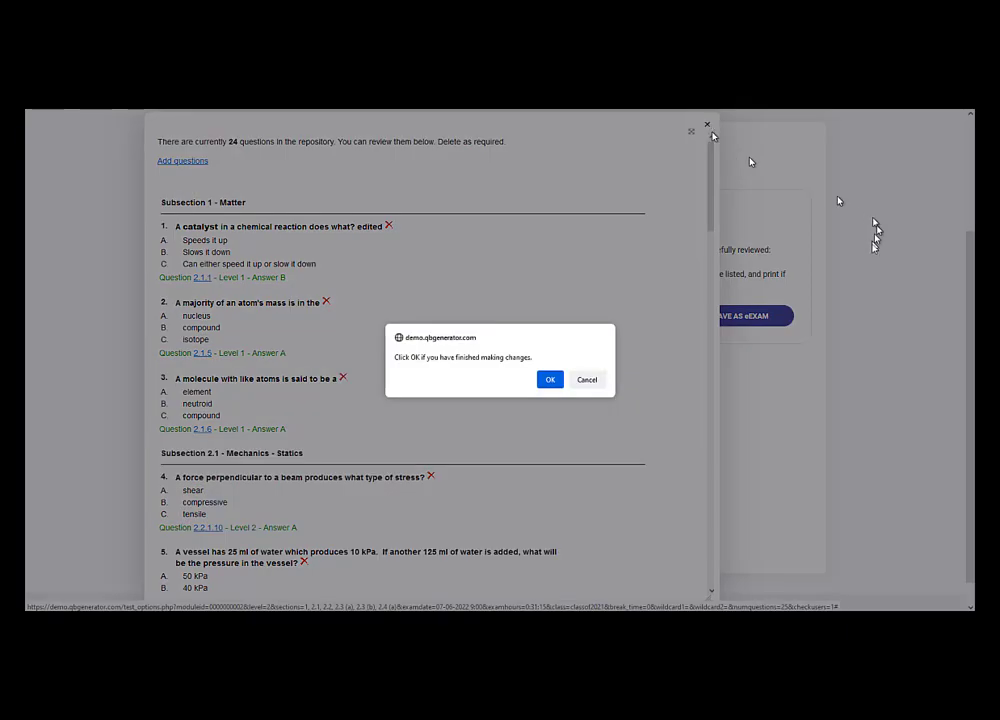
{"action": "left_click", "coordinate": [551, 381]}
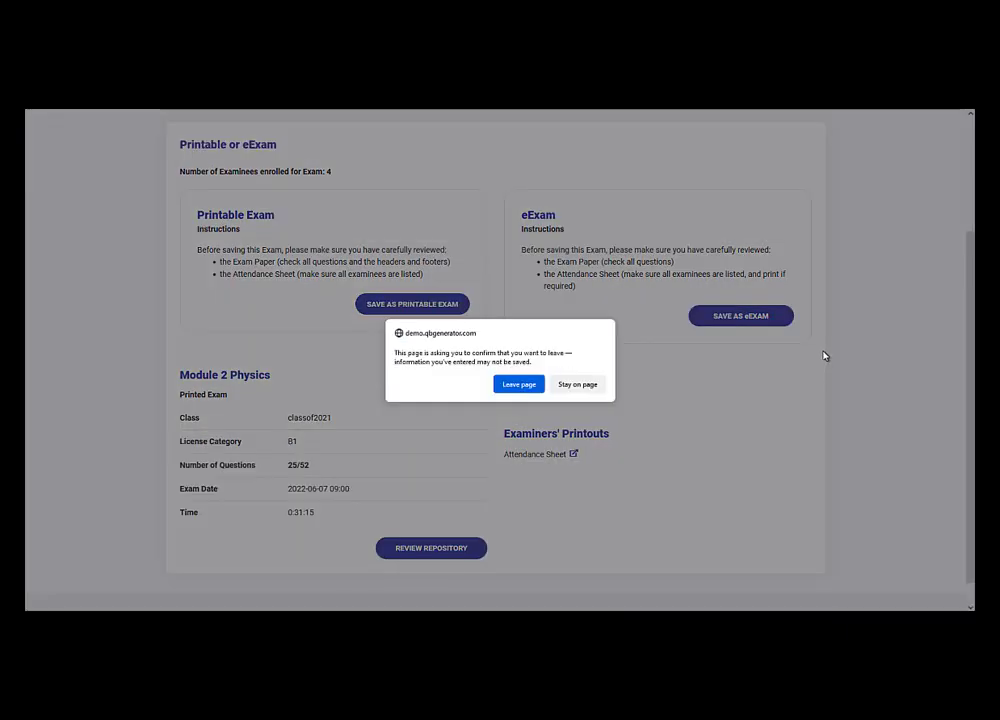
{"action": "left_click", "coordinate": [594, 384]}
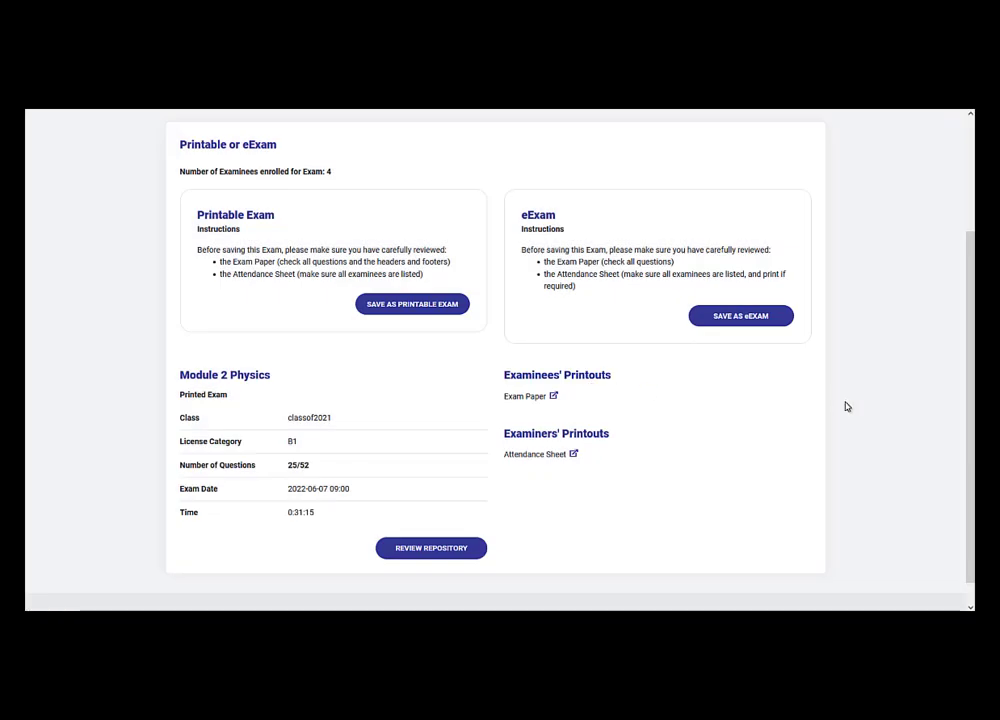
Save the Module 2 Physics exam as a printable exam and check its exam reference.
{"action": "left_click", "coordinate": [419, 306]}
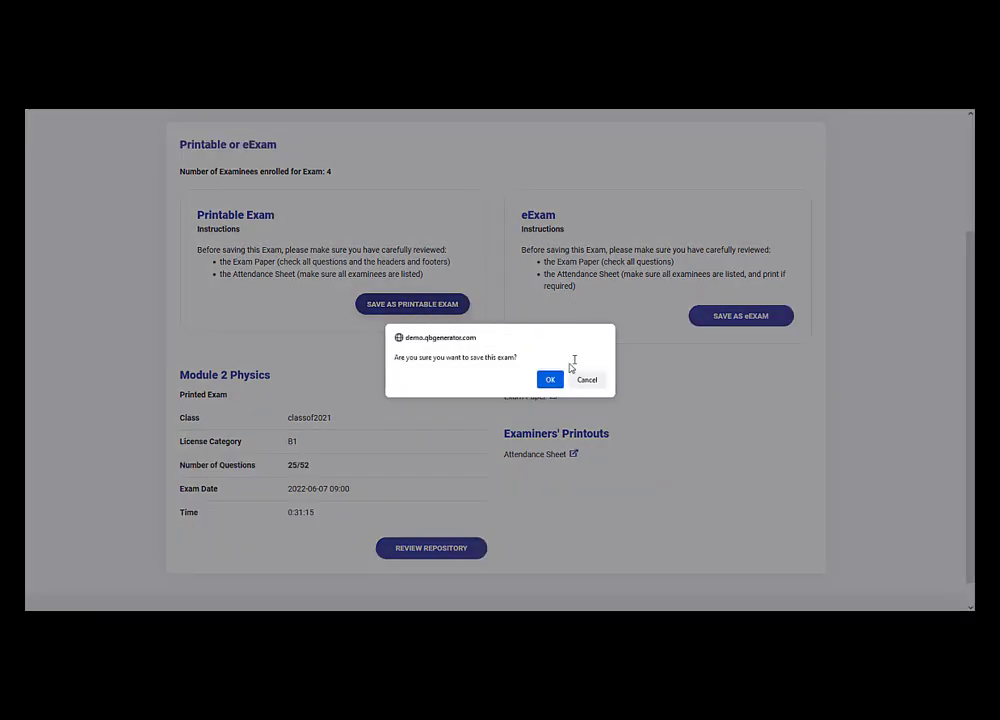
{"action": "left_click", "coordinate": [549, 379]}
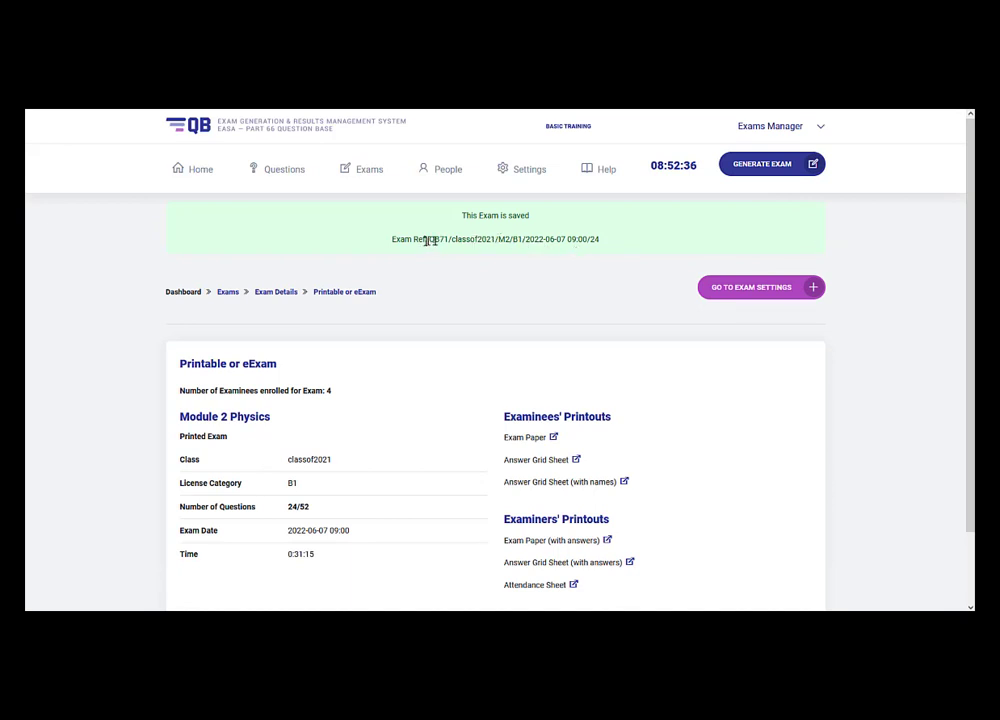
{"action": "left_click_drag", "start_coordinate": [431, 239], "coordinate": [605, 241]}
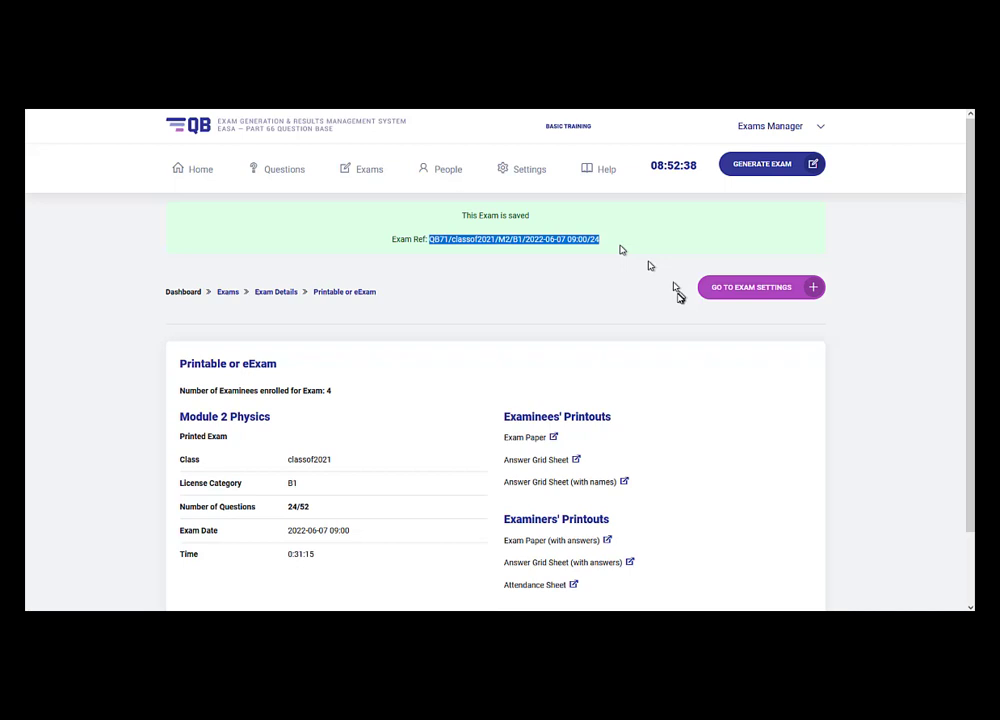
{"action": "left_click", "coordinate": [643, 296]}
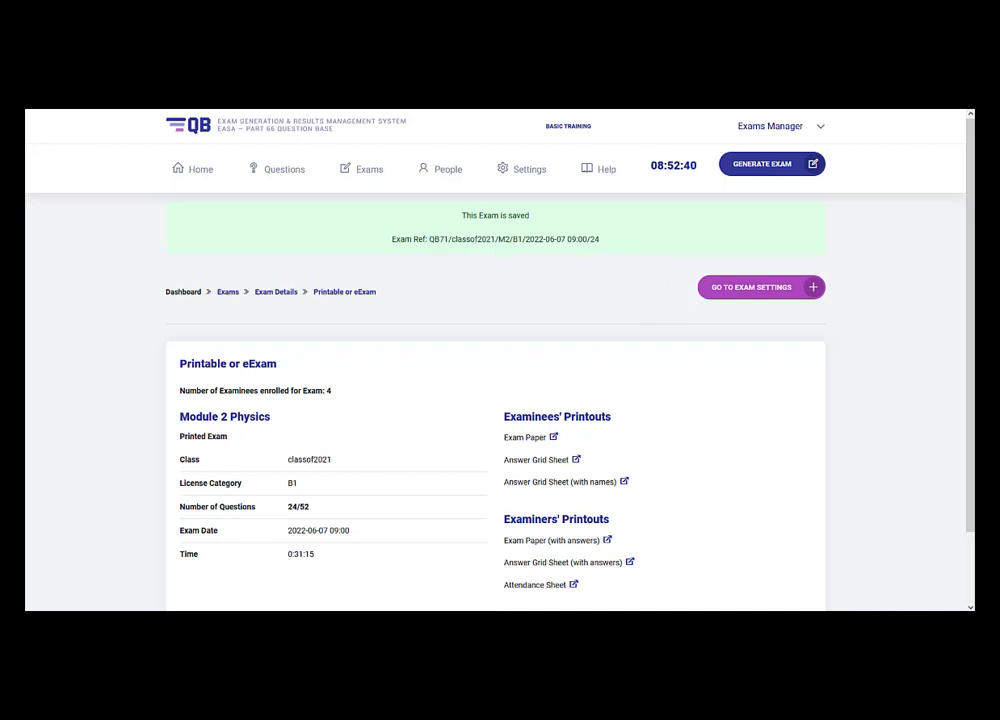
Open the exam paper from the saved exam's examinees' printouts.
{"action": "scroll", "coordinate": [973, 252], "scroll_direction": "down", "scroll_amount": 2}
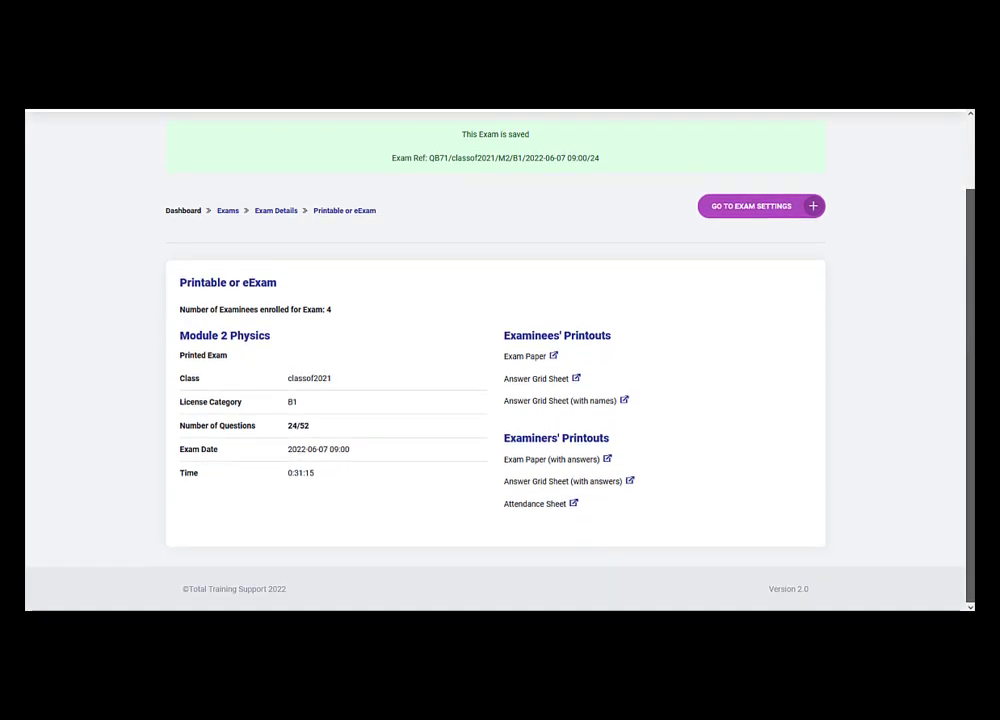
{"action": "left_click", "coordinate": [555, 358]}
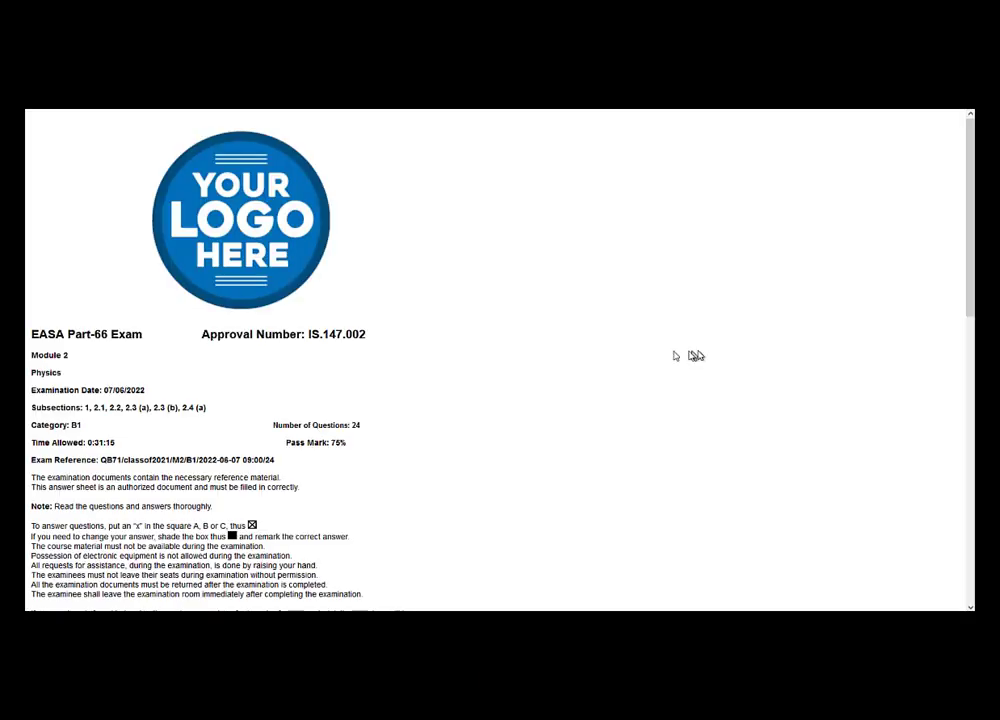
Examine the plain answer grid sheet, and view the named answer grid sheets, checking the prefilled examinee names.
{"action": "left_click_drag", "start_coordinate": [967, 163], "coordinate": [971, 420]}
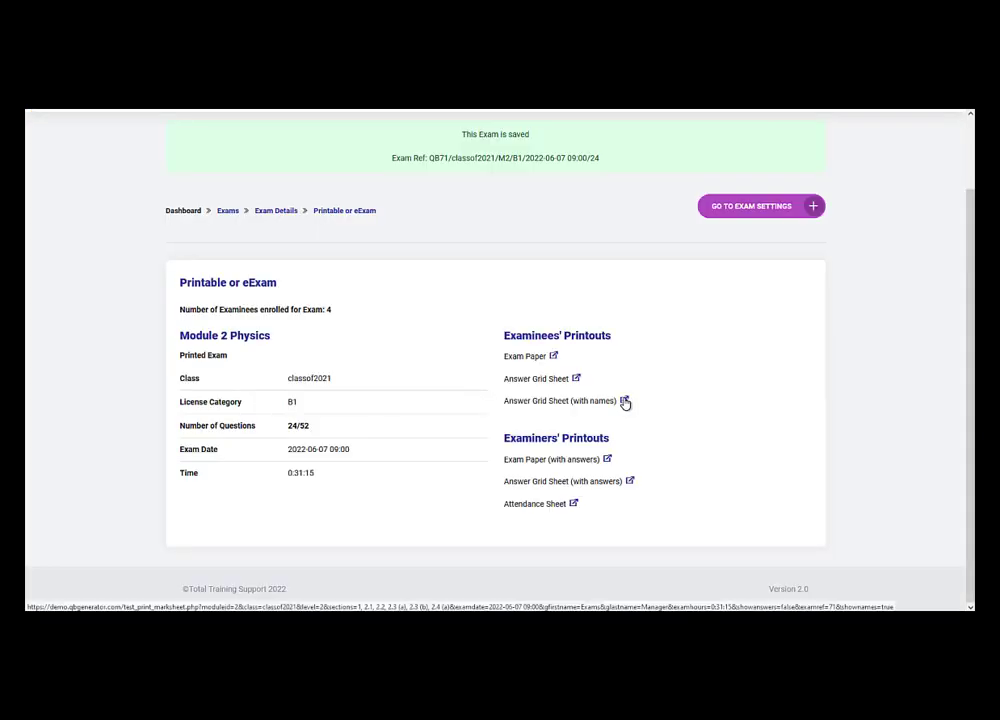
{"action": "left_click", "coordinate": [627, 402]}
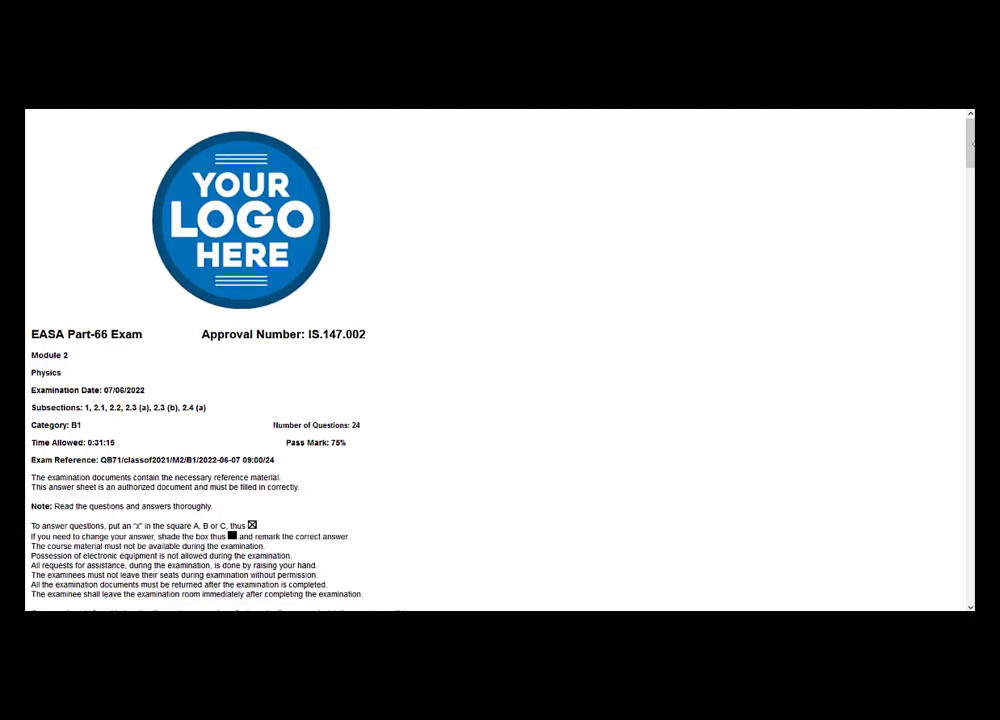
{"action": "left_click_drag", "start_coordinate": [970, 150], "coordinate": [970, 200]}
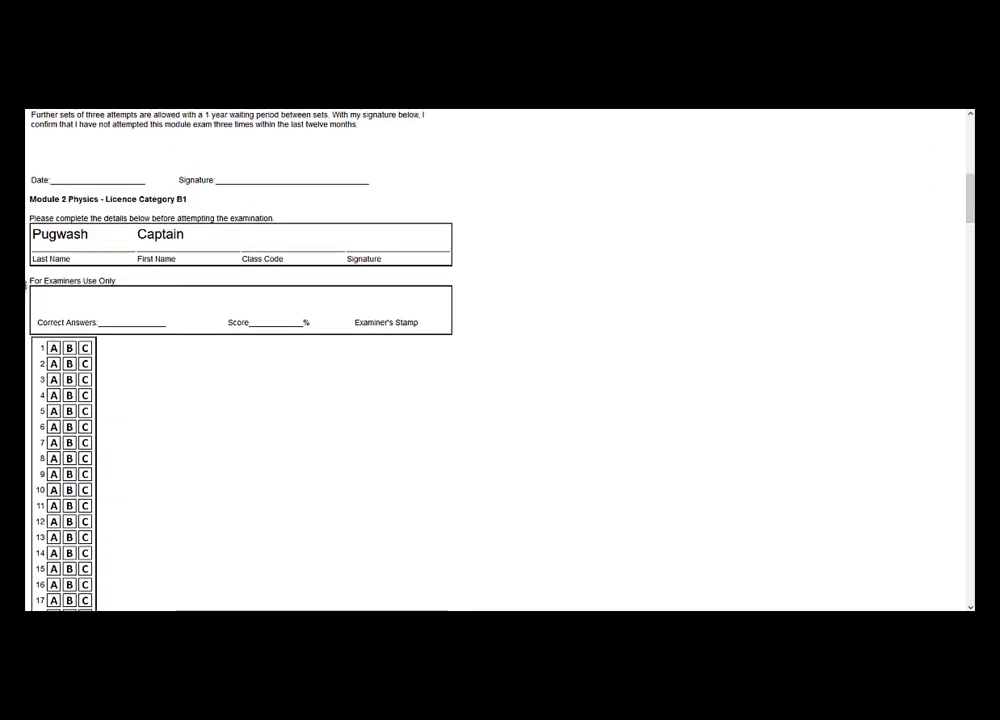
{"action": "left_click_drag", "start_coordinate": [34, 236], "coordinate": [194, 237]}
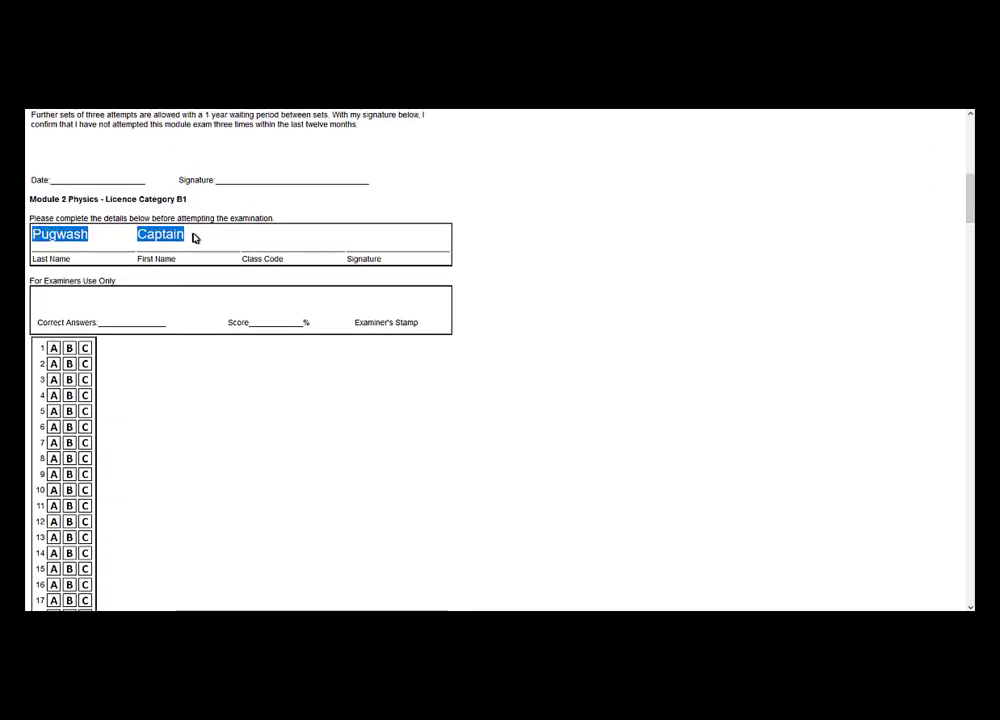
{"action": "left_click_drag", "start_coordinate": [971, 201], "coordinate": [971, 322]}
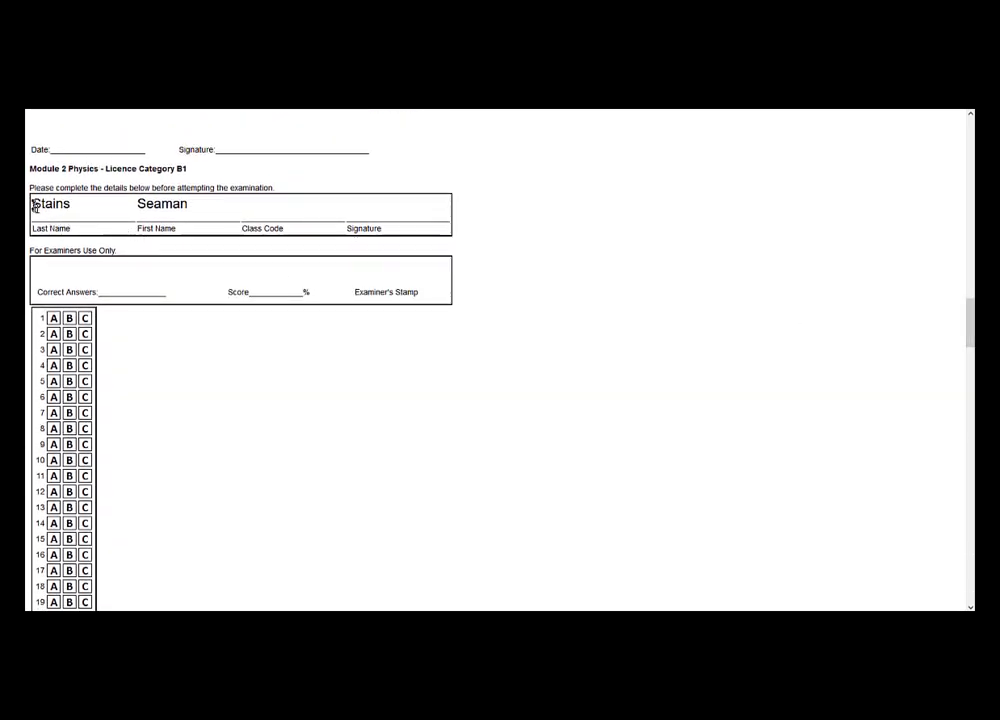
{"action": "left_click_drag", "start_coordinate": [33, 204], "coordinate": [72, 204]}
{"action": "left_click_drag", "start_coordinate": [160, 203], "coordinate": [201, 207]}
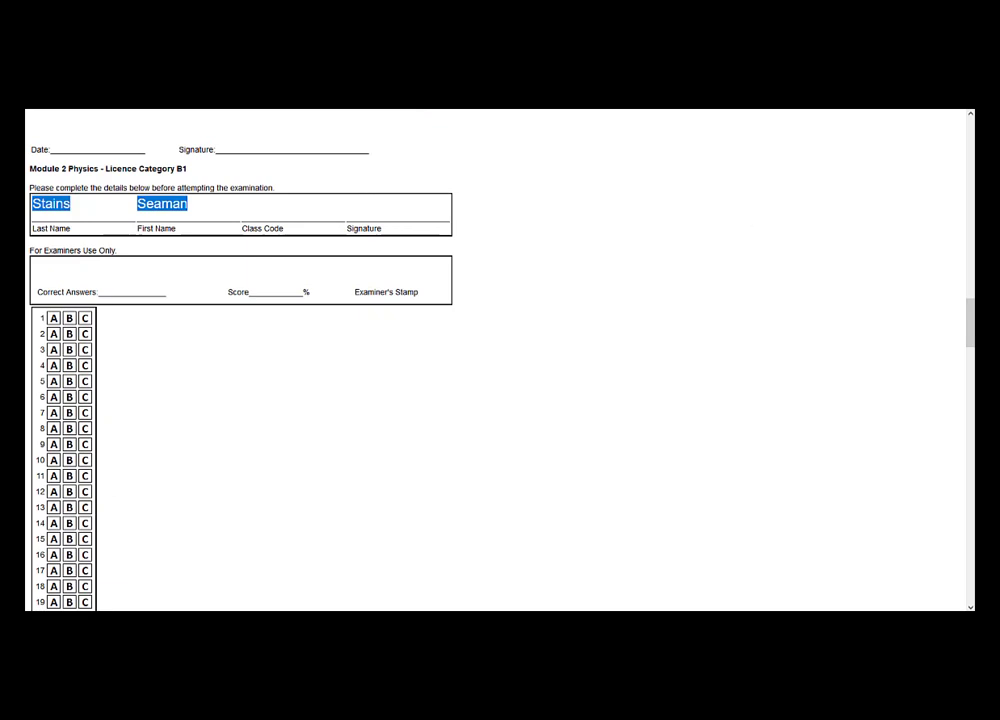
{"action": "left_click", "coordinate": [527, 100]}
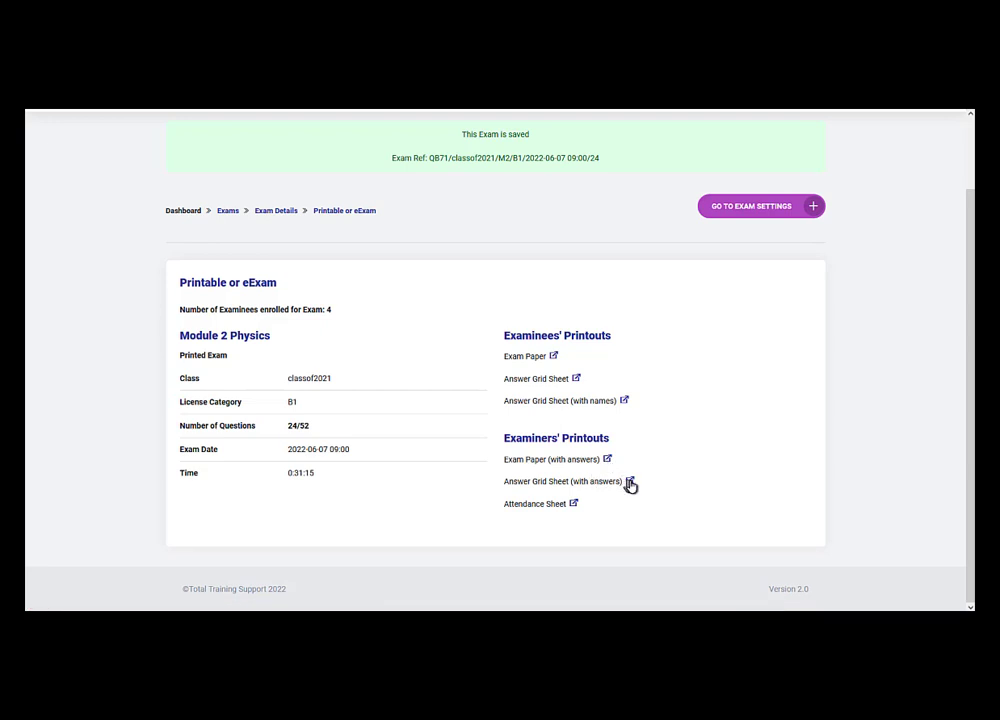
View the examiners' answer grid sheet with answers through its marked answer grid, and close it.
{"action": "left_click", "coordinate": [630, 482]}
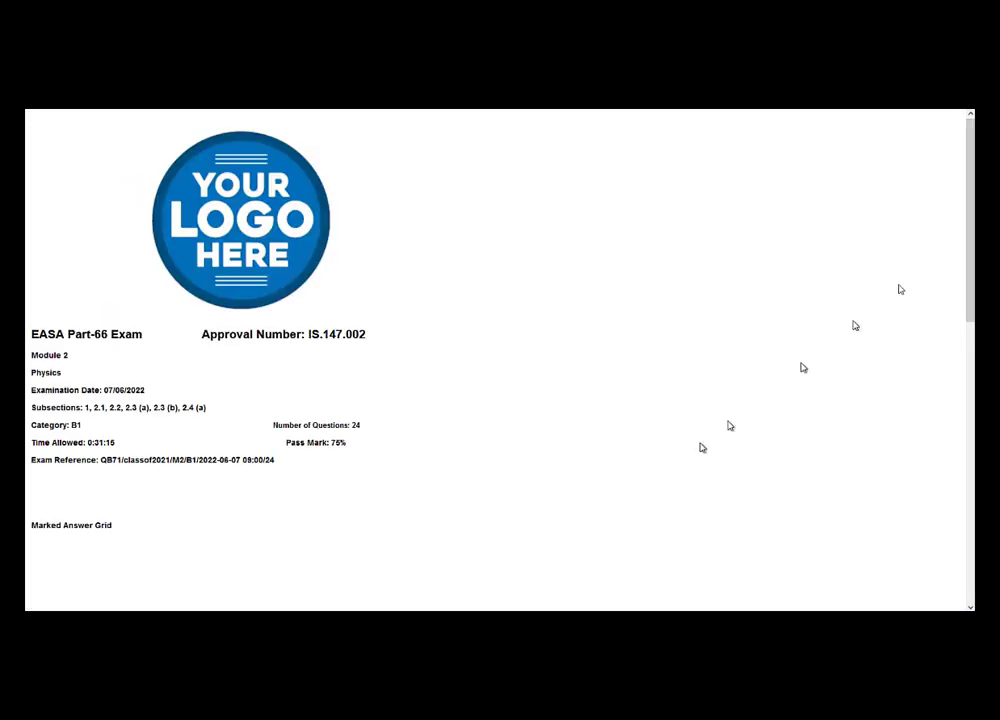
{"action": "scroll", "coordinate": [500, 360], "scroll_direction": "down", "scroll_amount": 1}
{"action": "scroll", "coordinate": [500, 360], "scroll_direction": "down", "scroll_amount": 5}
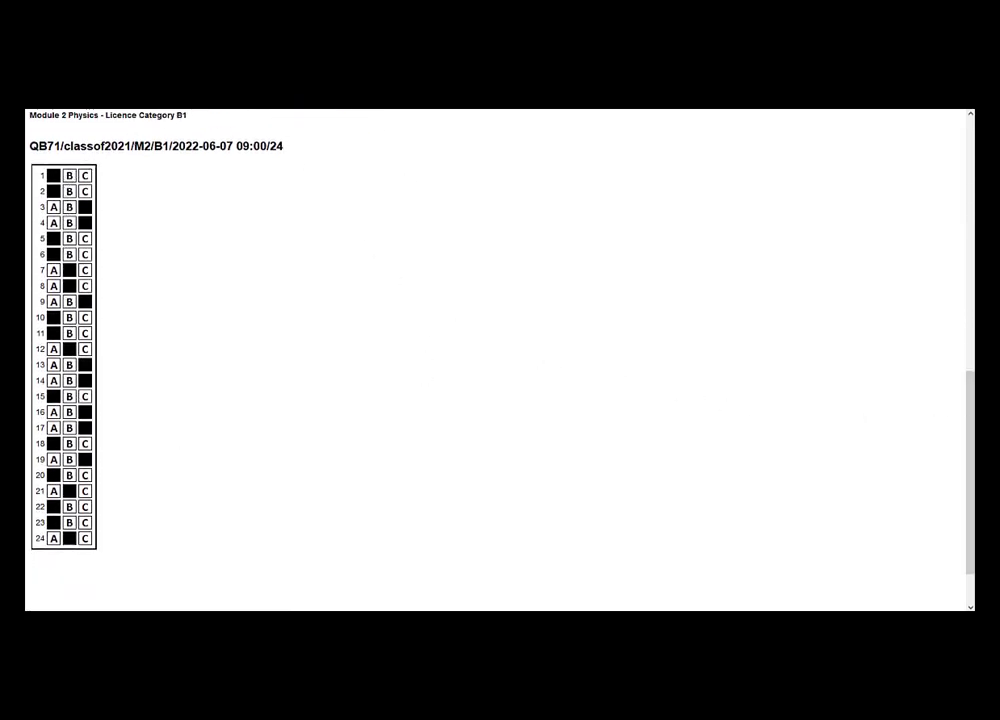
{"action": "key", "text": "ctrl+w"}
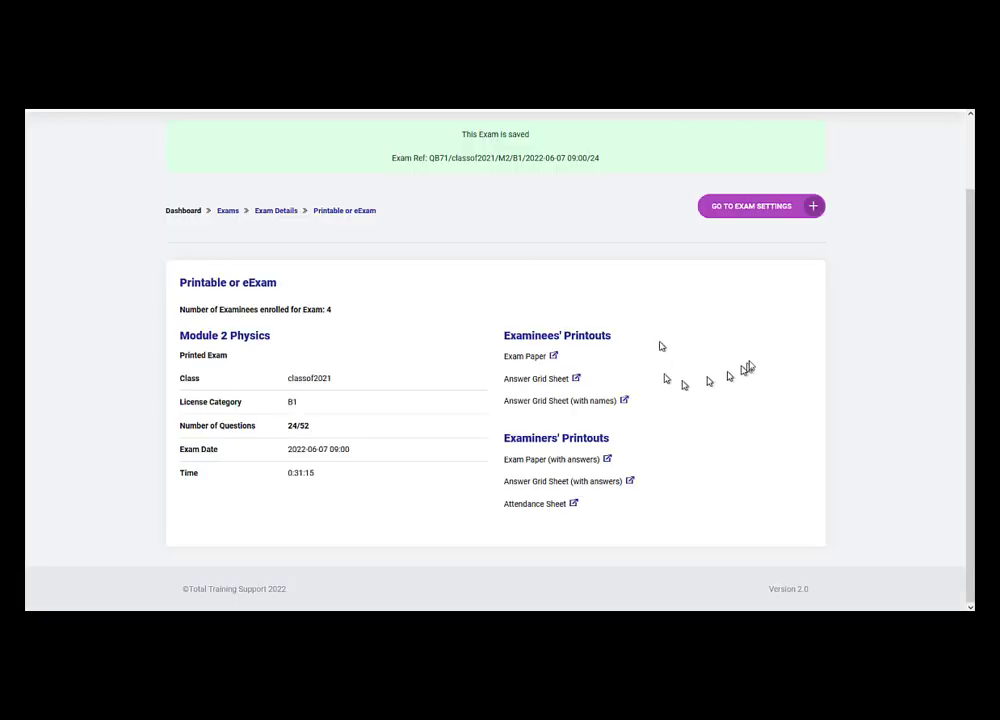
Open the examiners' attendance sheet and examine its examinee list down to the invigilator's signature.
{"action": "left_click", "coordinate": [574, 505]}
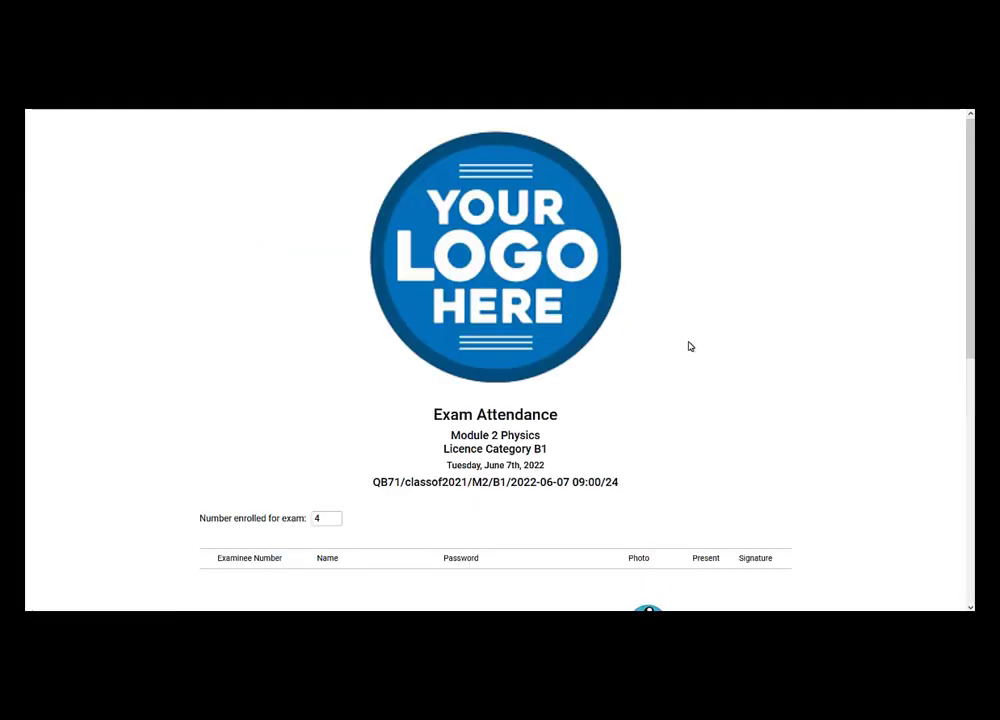
{"action": "scroll", "coordinate": [965, 162], "scroll_direction": "down", "scroll_amount": 4}
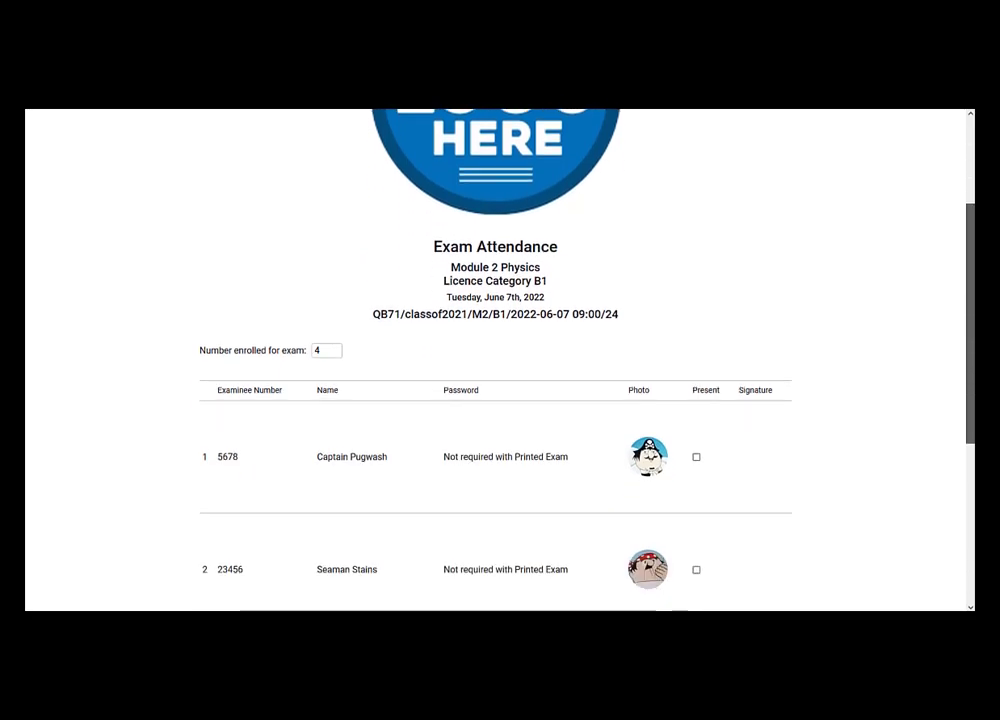
{"action": "scroll", "coordinate": [500, 360], "scroll_direction": "down", "scroll_amount": 1}
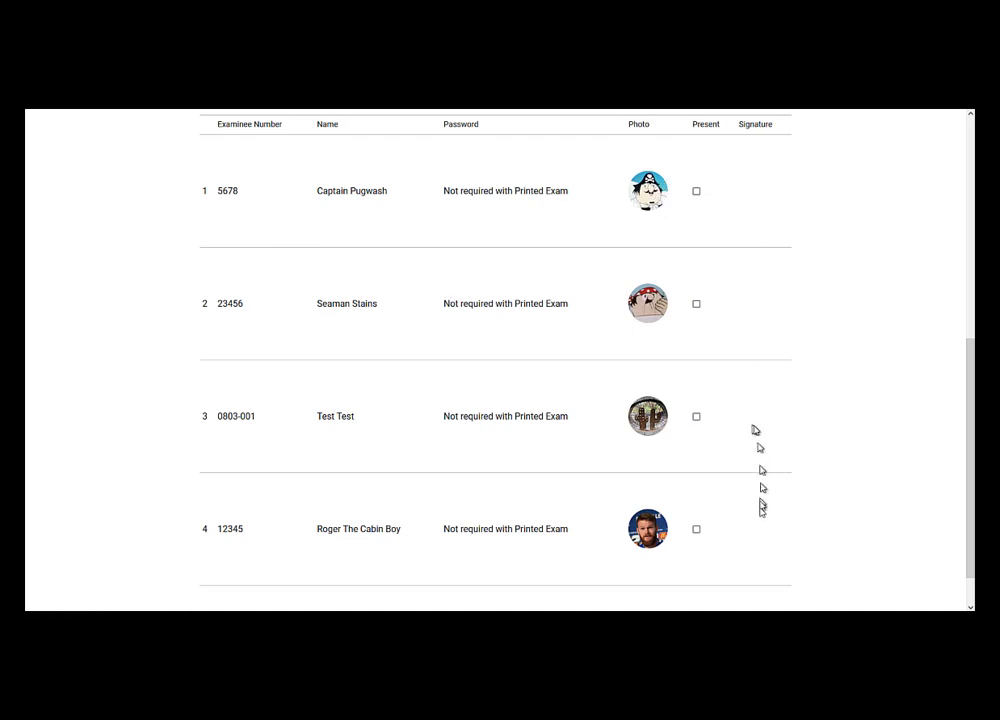
{"action": "left_click_drag", "start_coordinate": [971, 397], "coordinate": [973, 468]}
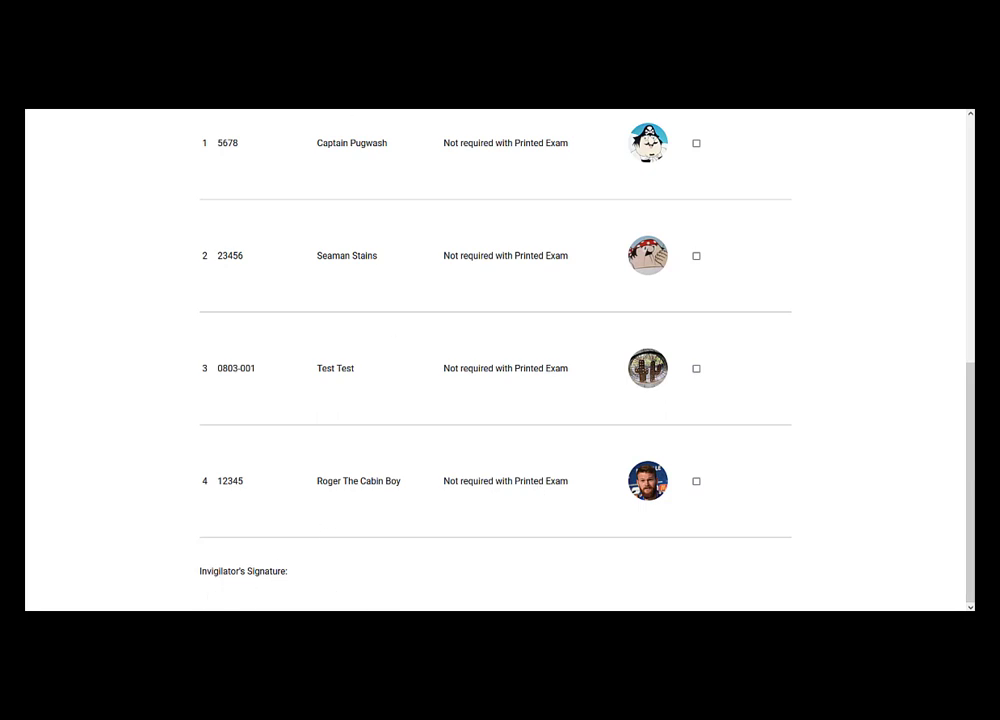
Preview both printed pages of the attendance sheet, cancel printing and close the sheet.
{"action": "left_click", "coordinate": [961, 78]}
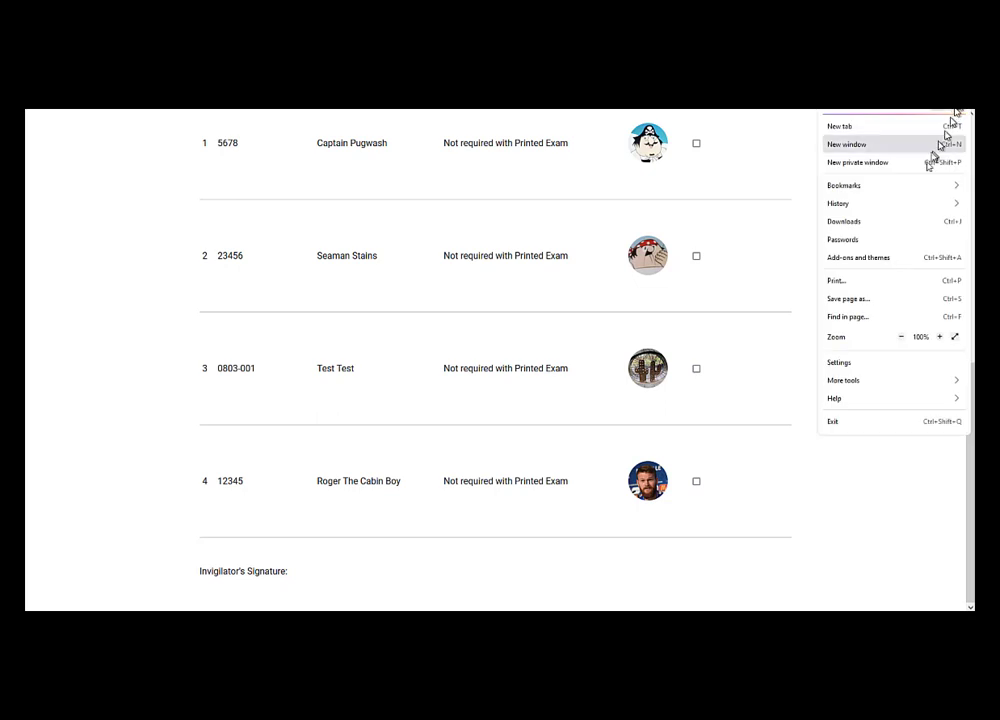
{"action": "left_click", "coordinate": [878, 283]}
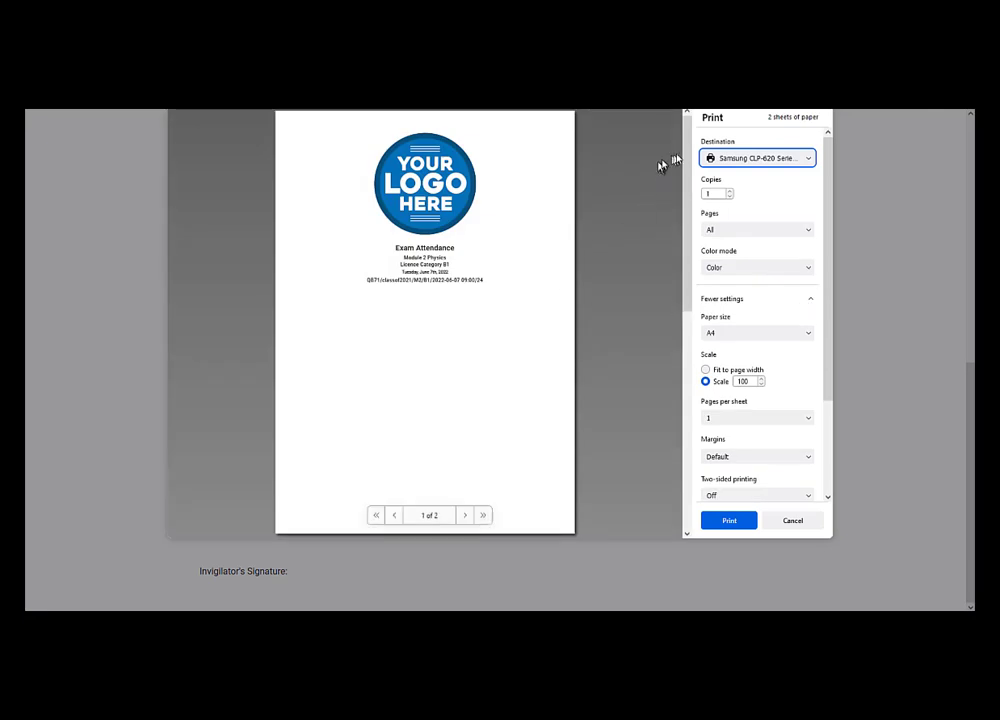
{"action": "left_click_drag", "start_coordinate": [686, 145], "coordinate": [687, 348]}
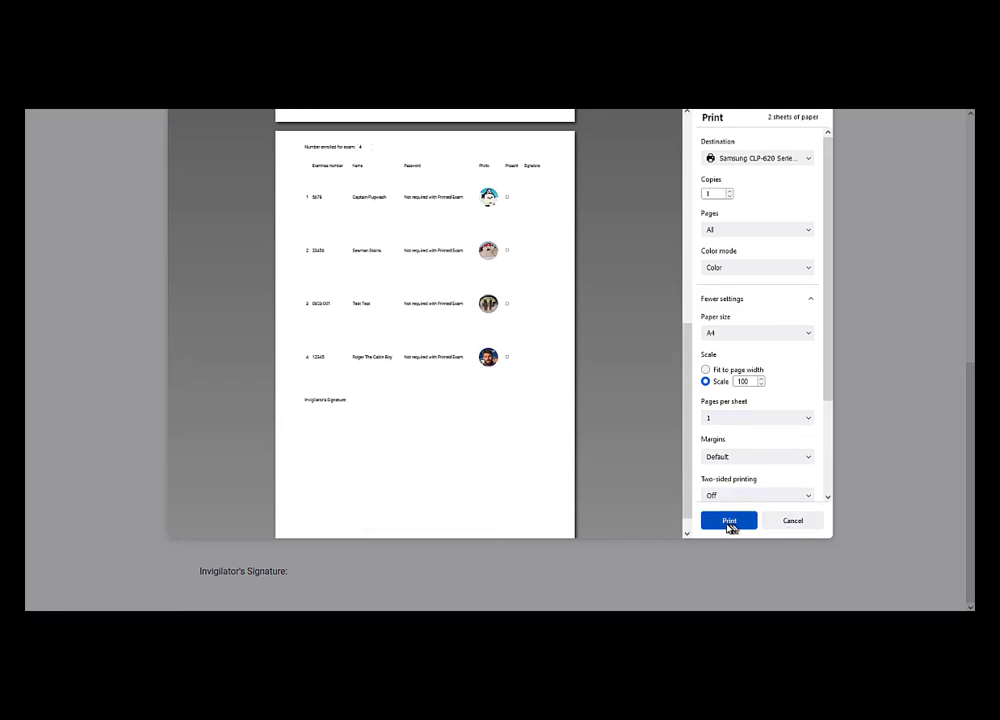
{"action": "left_click", "coordinate": [790, 522]}
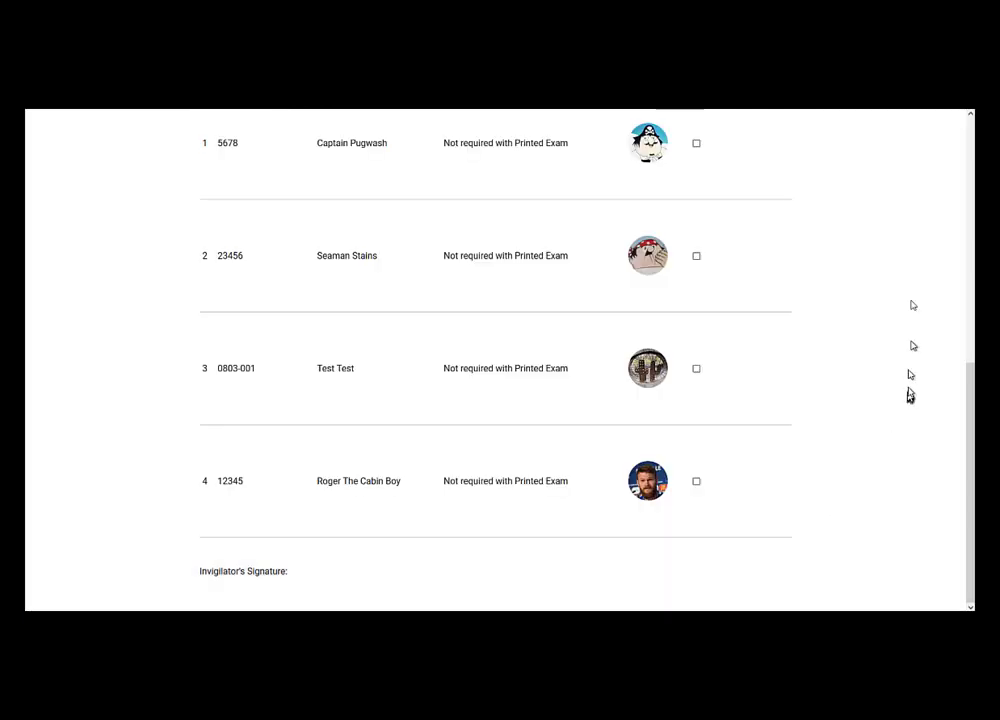
{"action": "key", "text": "ctrl+w"}
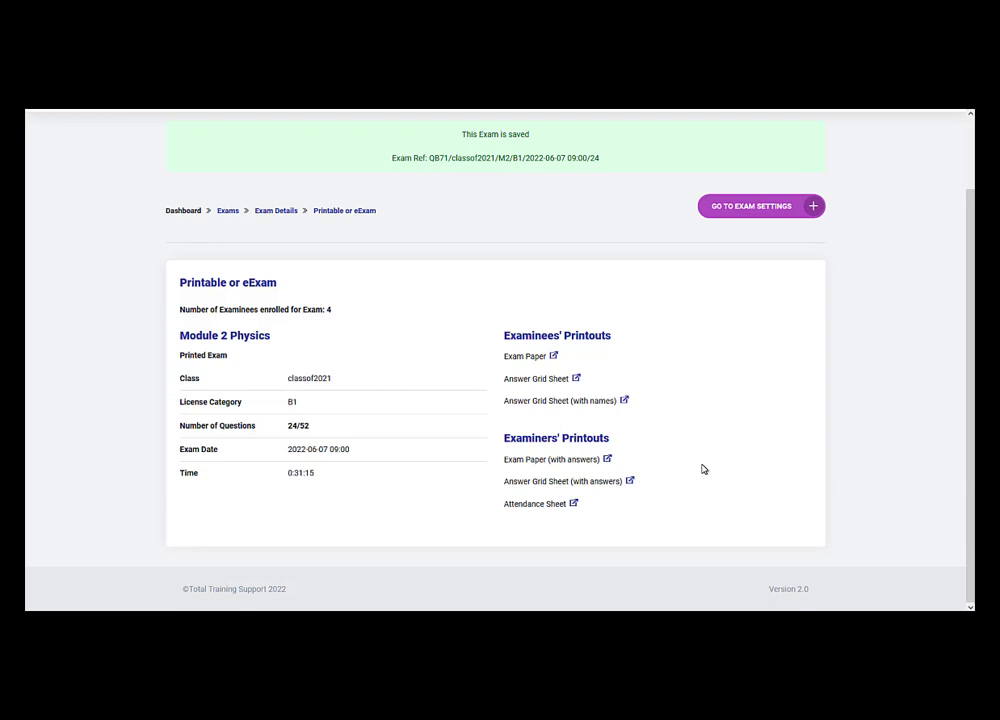
Open the QB71 classof2021 exam from the exam list and review its basic information and subsections.
{"action": "scroll", "coordinate": [703, 470], "scroll_direction": "up", "scroll_amount": 1}
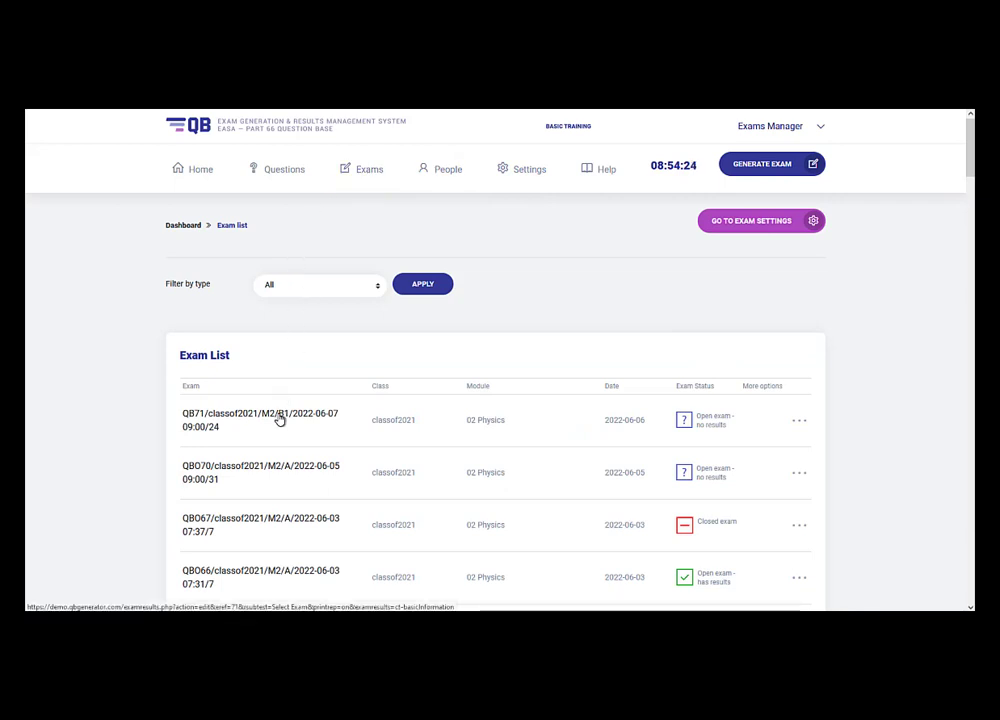
{"action": "left_click", "coordinate": [567, 417]}
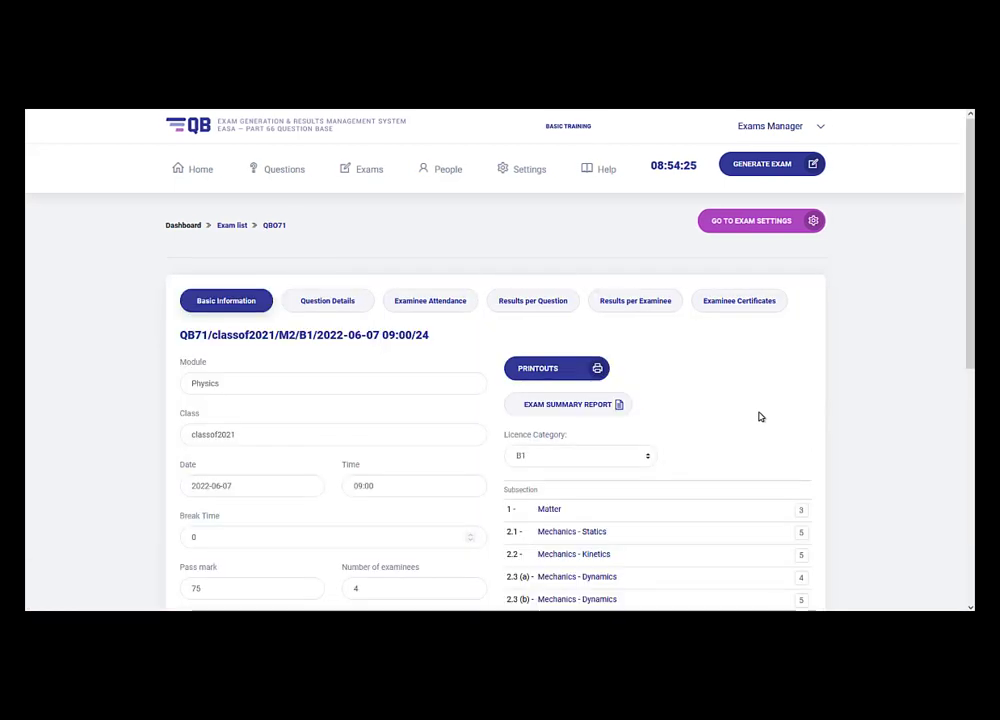
{"action": "left_click_drag", "start_coordinate": [966, 245], "coordinate": [968, 313]}
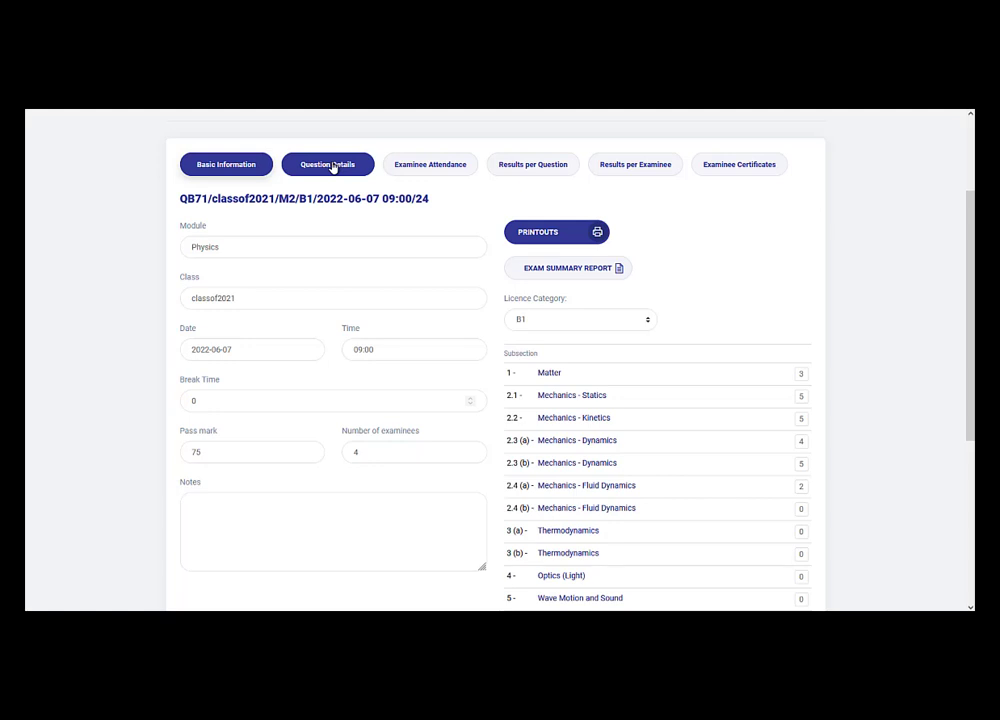
{"action": "mouse_move", "coordinate": [971, 288]}
{"action": "left_mouse_down"}
{"action": "mouse_move", "coordinate": [972, 338]}
{"action": "mouse_move", "coordinate": [972, 329]}
{"action": "left_mouse_up"}
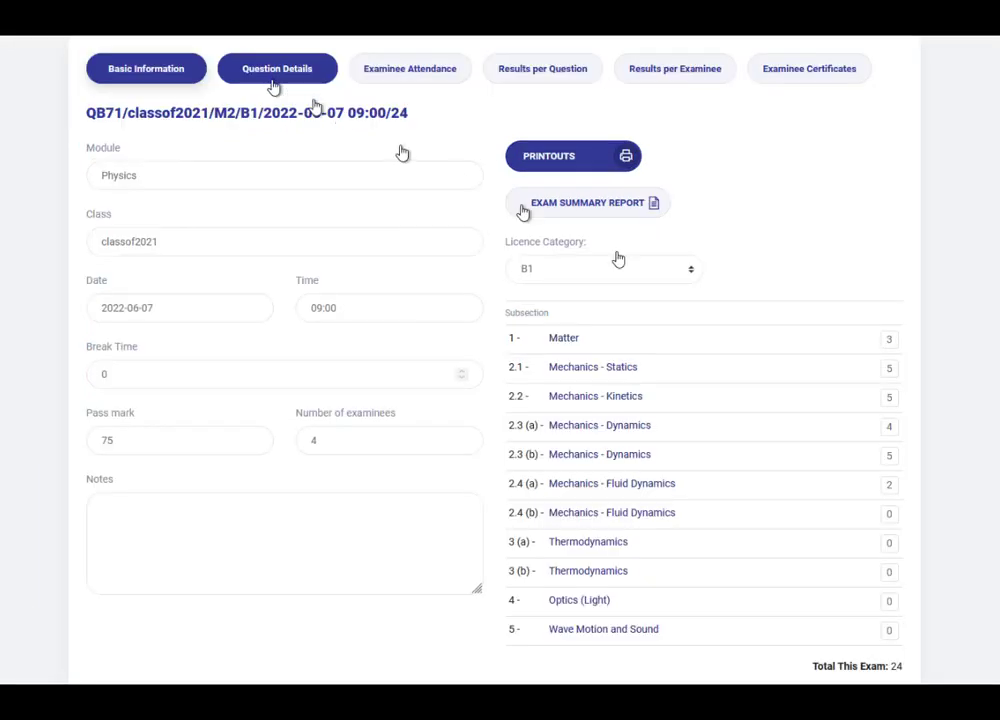
Review the exam's question details, including the facility index, Include and Accredit columns and the notes area.
{"action": "left_click", "coordinate": [276, 86]}
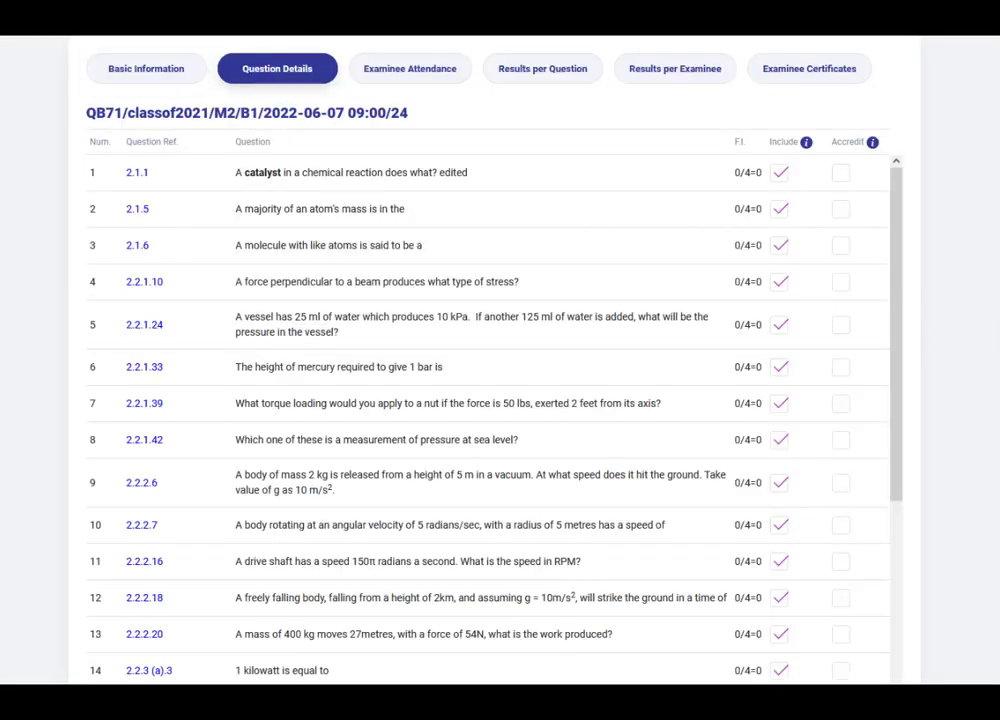
{"action": "scroll", "coordinate": [495, 400], "scroll_direction": "down", "scroll_amount": 5}
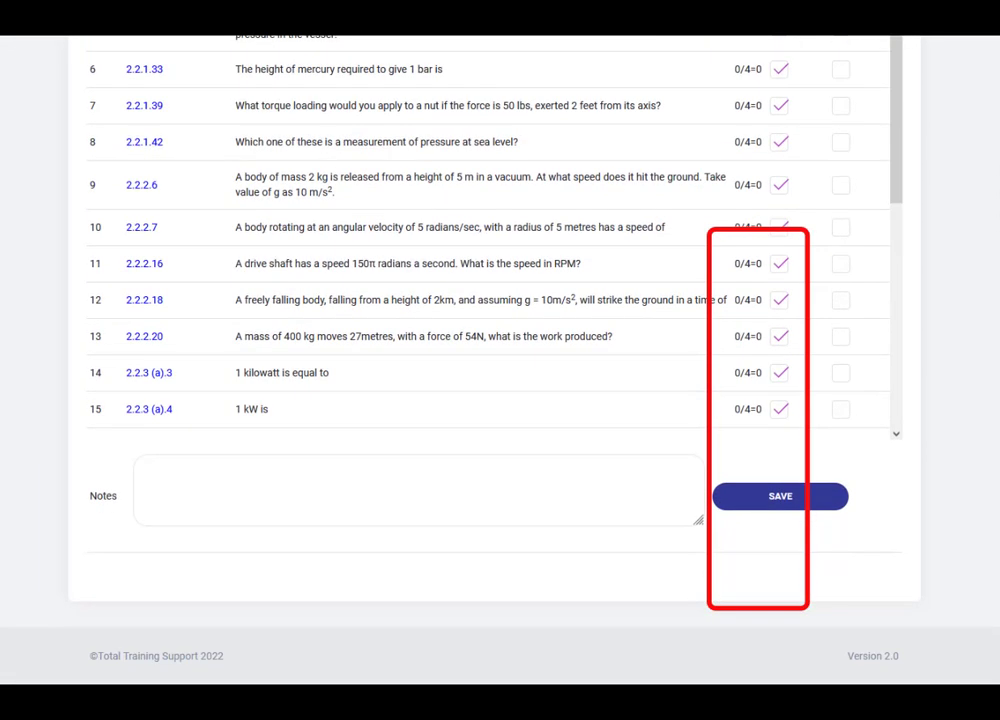
{"action": "scroll", "coordinate": [495, 400], "scroll_direction": "up", "scroll_amount": 1}
{"action": "scroll", "coordinate": [495, 360], "scroll_direction": "up", "scroll_amount": 3}
{"action": "scroll", "coordinate": [495, 360], "scroll_direction": "down", "scroll_amount": 1}
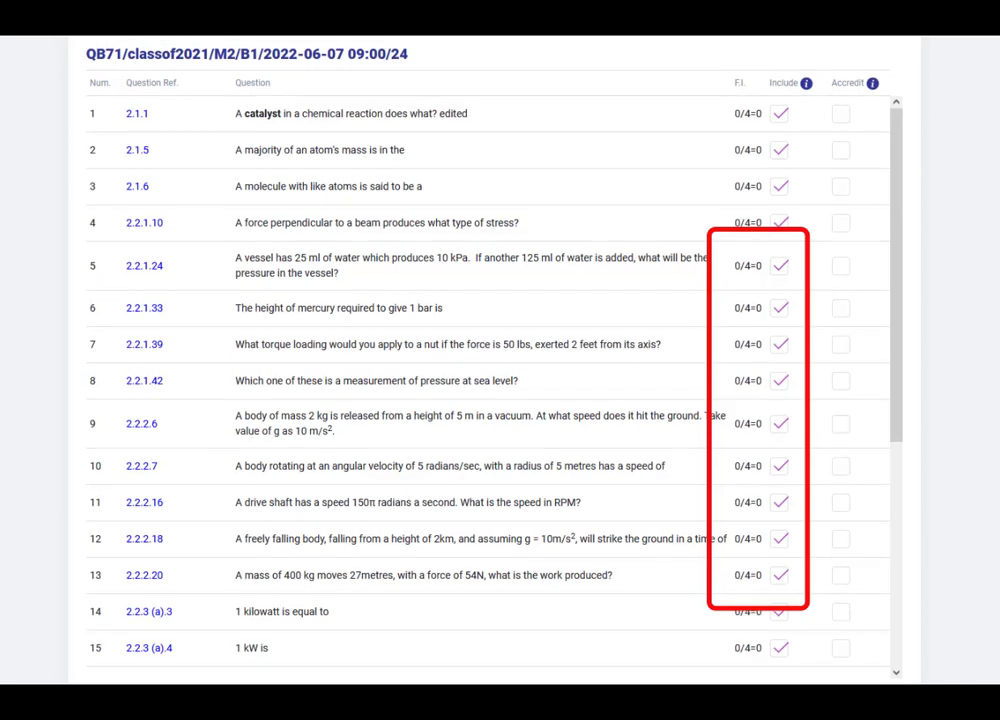
{"action": "scroll", "coordinate": [495, 360], "scroll_direction": "up", "scroll_amount": 1}
{"action": "scroll", "coordinate": [495, 360], "scroll_direction": "up", "scroll_amount": 2}
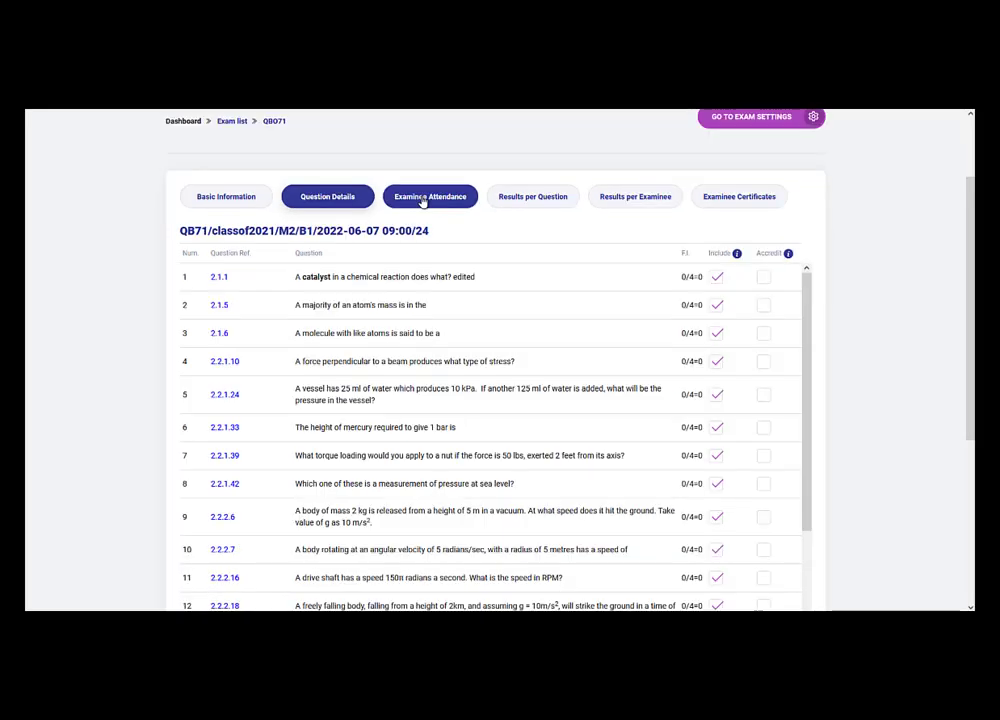
Check the exam's examinee attendance, and view the results per question from the import section to the score grid.
{"action": "left_click", "coordinate": [400, 150]}
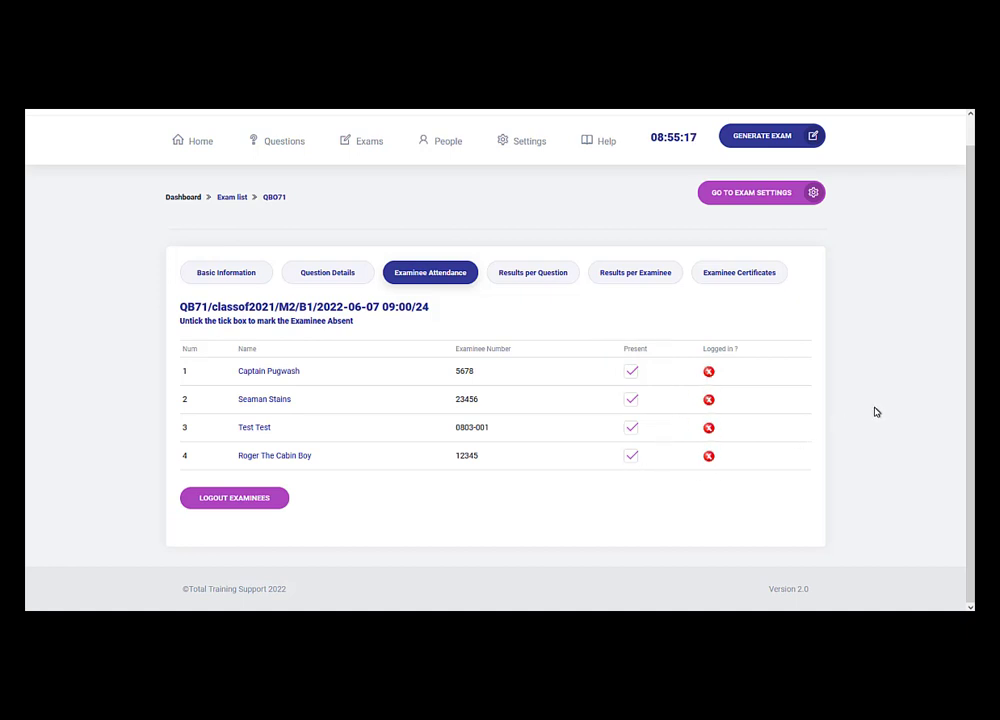
{"action": "left_click", "coordinate": [525, 281]}
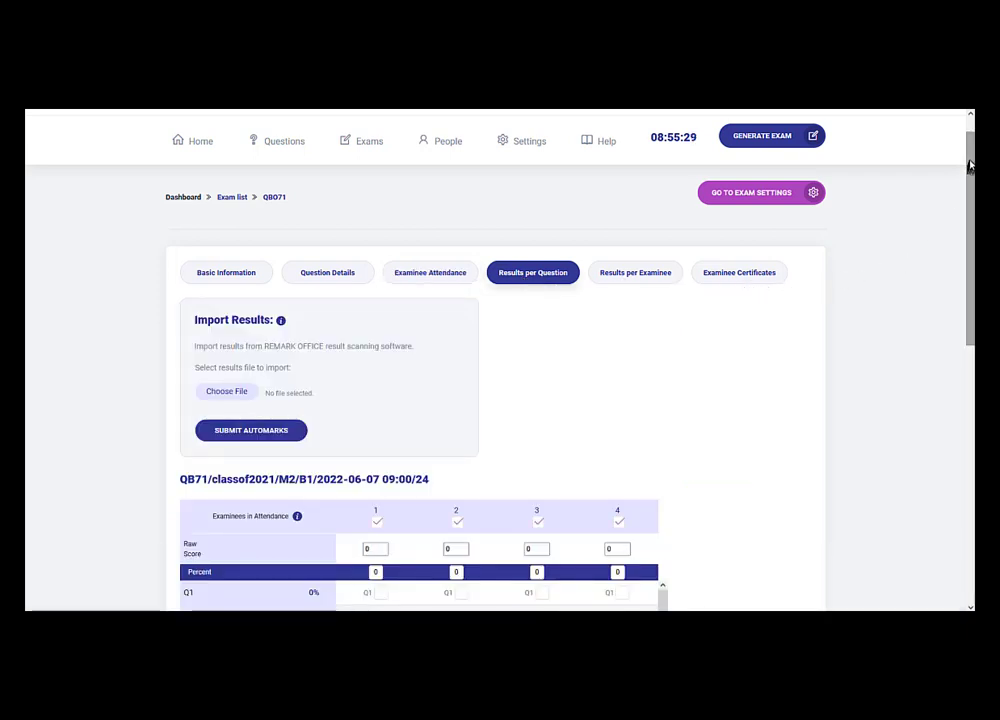
{"action": "left_click_drag", "start_coordinate": [967, 152], "coordinate": [966, 217]}
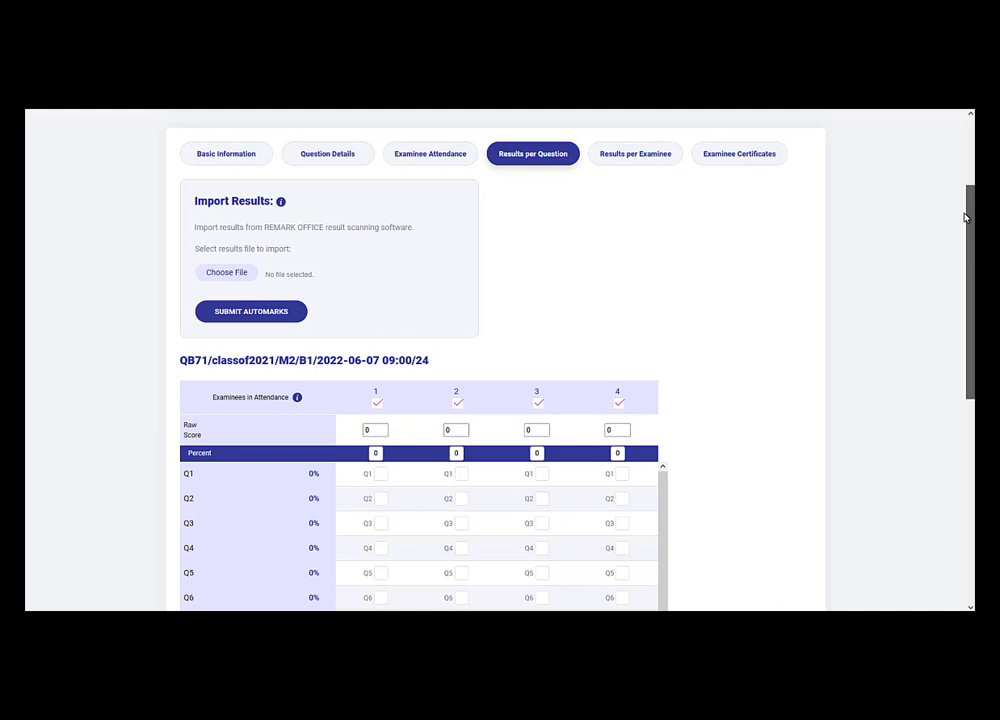
{"action": "left_click_drag", "start_coordinate": [966, 218], "coordinate": [970, 343]}
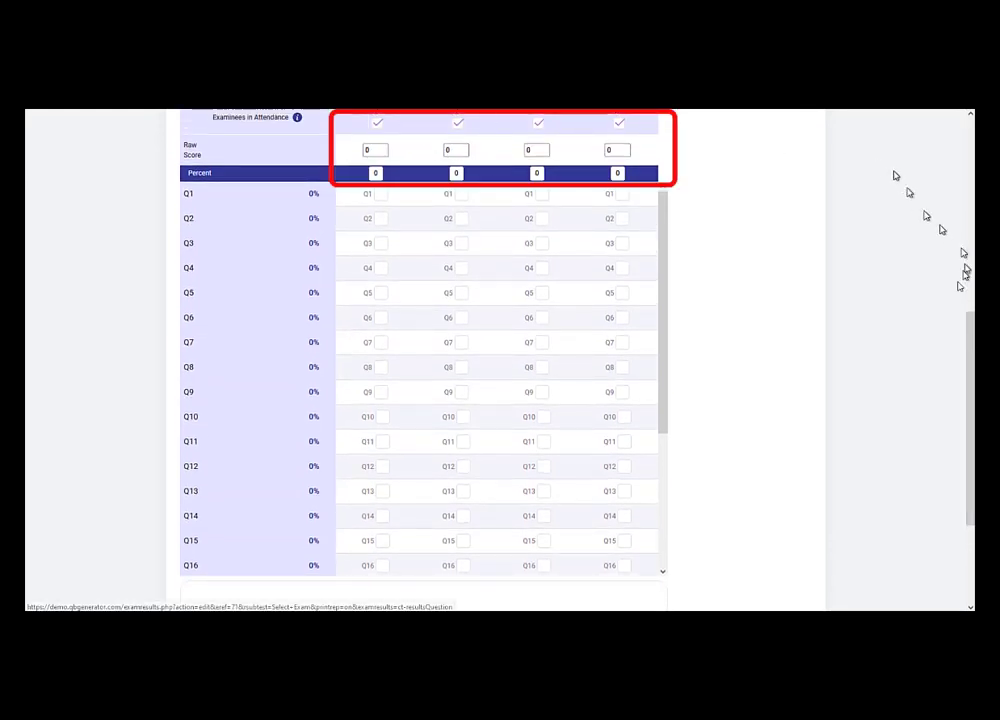
Paste a mark of 1 for every question into examinee 1's column of the results per question grid.
{"action": "left_click_drag", "start_coordinate": [968, 328], "coordinate": [970, 317]}
{"action": "mouse_move", "coordinate": [372, 134]}
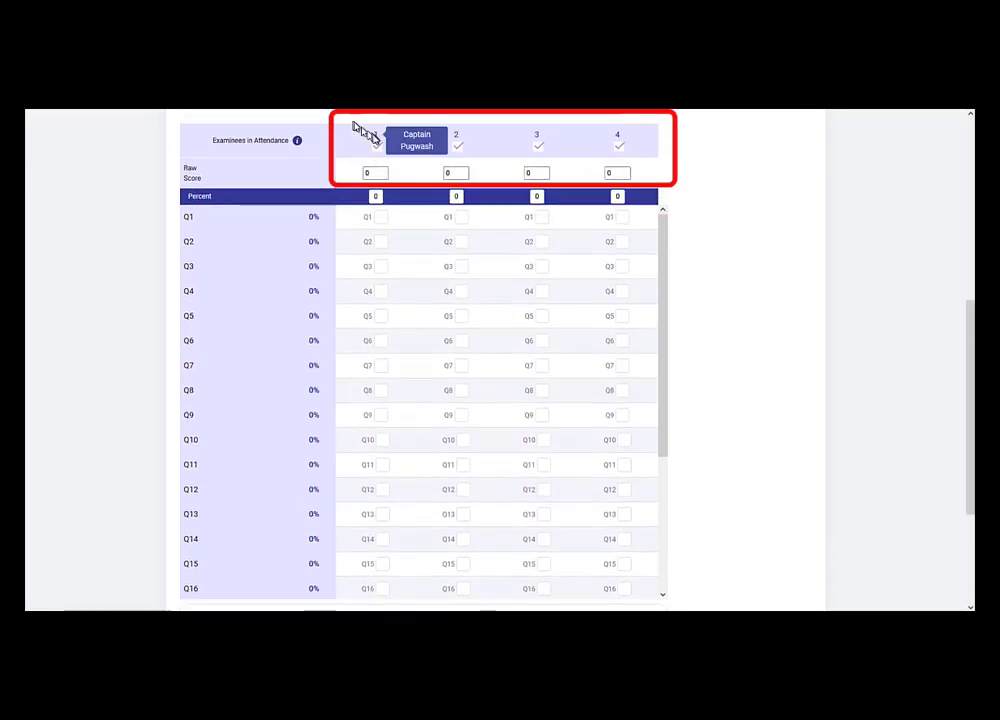
{"action": "mouse_move", "coordinate": [458, 138]}
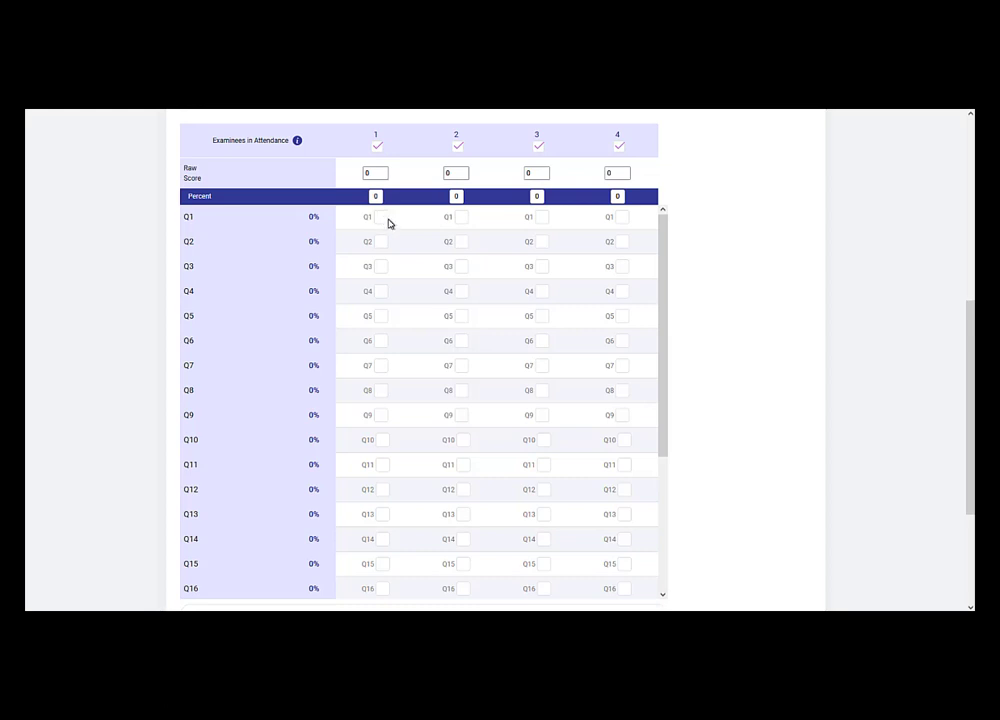
{"action": "key", "text": "ctrl+v"}
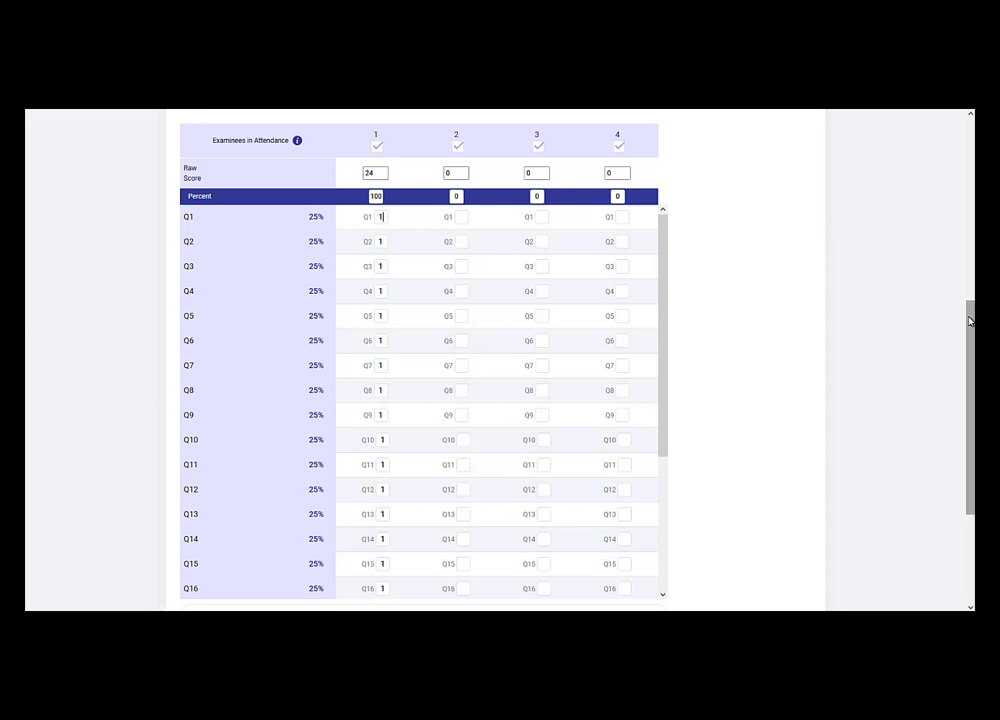
{"action": "mouse_move", "coordinate": [969, 319]}
{"action": "left_mouse_down"}
{"action": "mouse_move", "coordinate": [969, 358]}
{"action": "mouse_move", "coordinate": [971, 337]}
{"action": "left_mouse_up"}
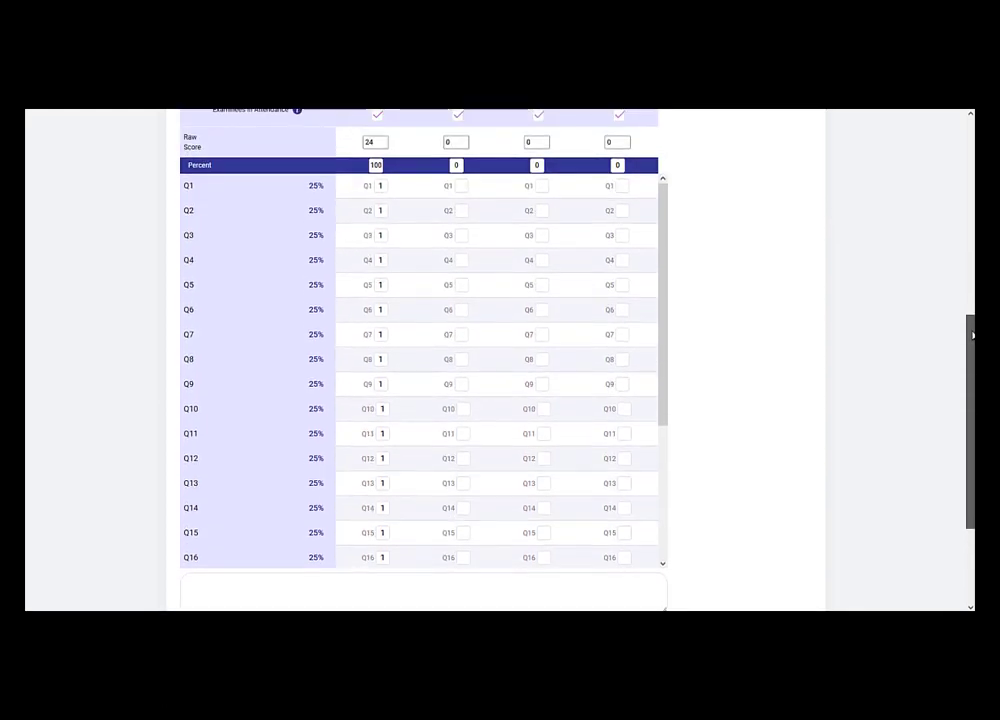
Set examinee 1's marks for Q6 and Q10 to 0 in the results per question grid.
{"action": "double_click", "coordinate": [379, 311]}
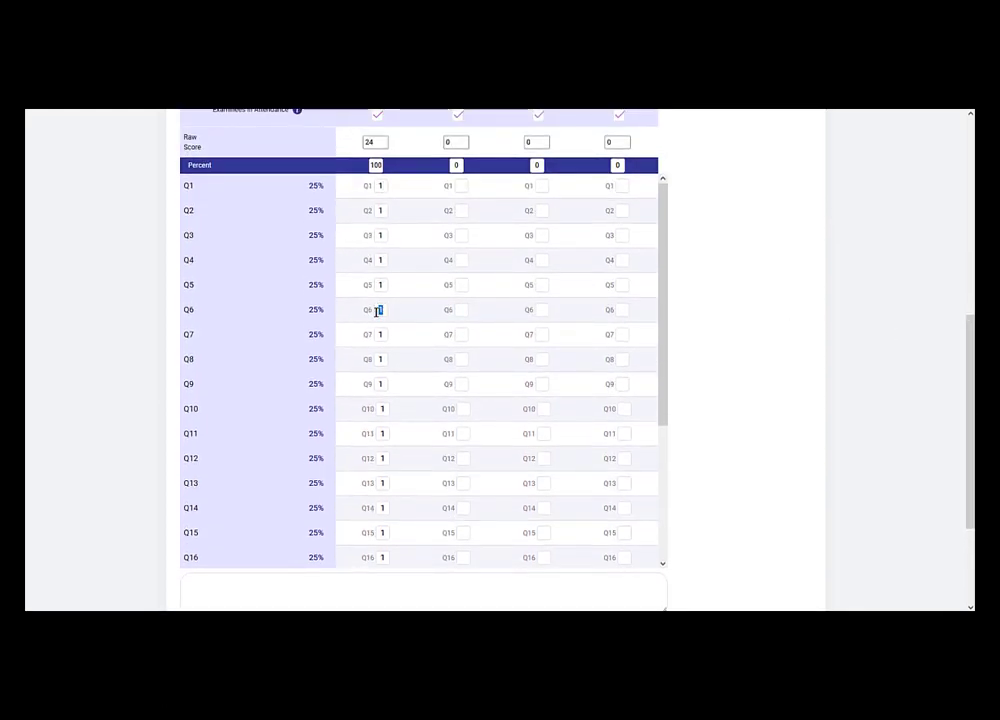
{"action": "type", "text": "0"}
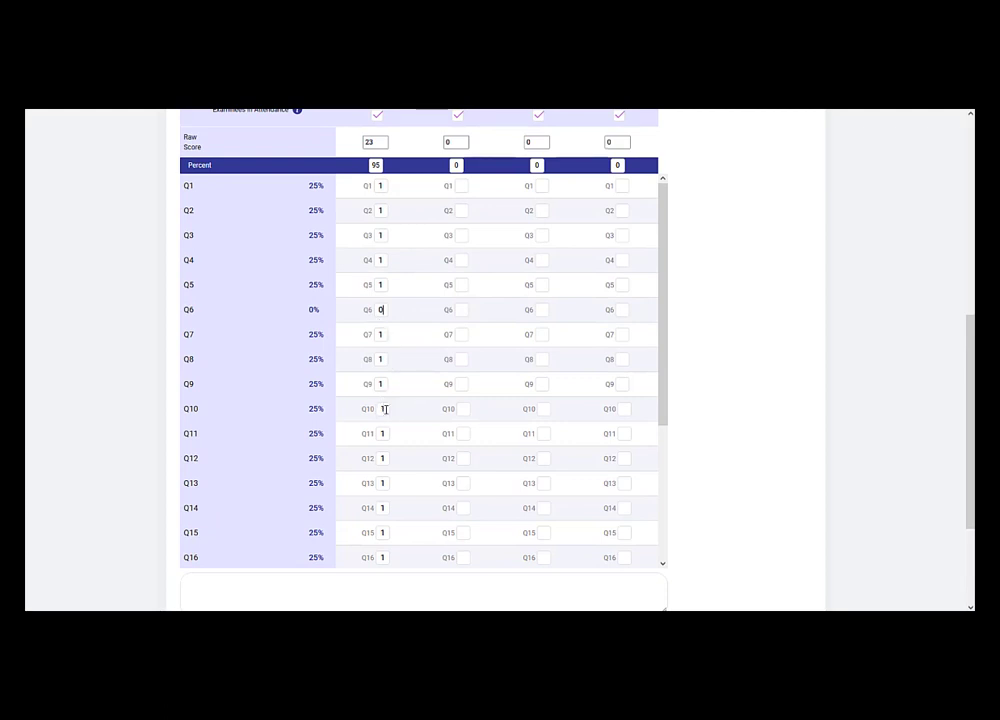
{"action": "double_click", "coordinate": [380, 409]}
{"action": "type", "text": "0"}
Fill examinee 2's column with a mark of 1 for every question.
{"action": "scroll", "coordinate": [966, 330], "scroll_direction": "up", "scroll_amount": 1}
{"action": "scroll", "coordinate": [968, 332], "scroll_direction": "up", "scroll_amount": 1}
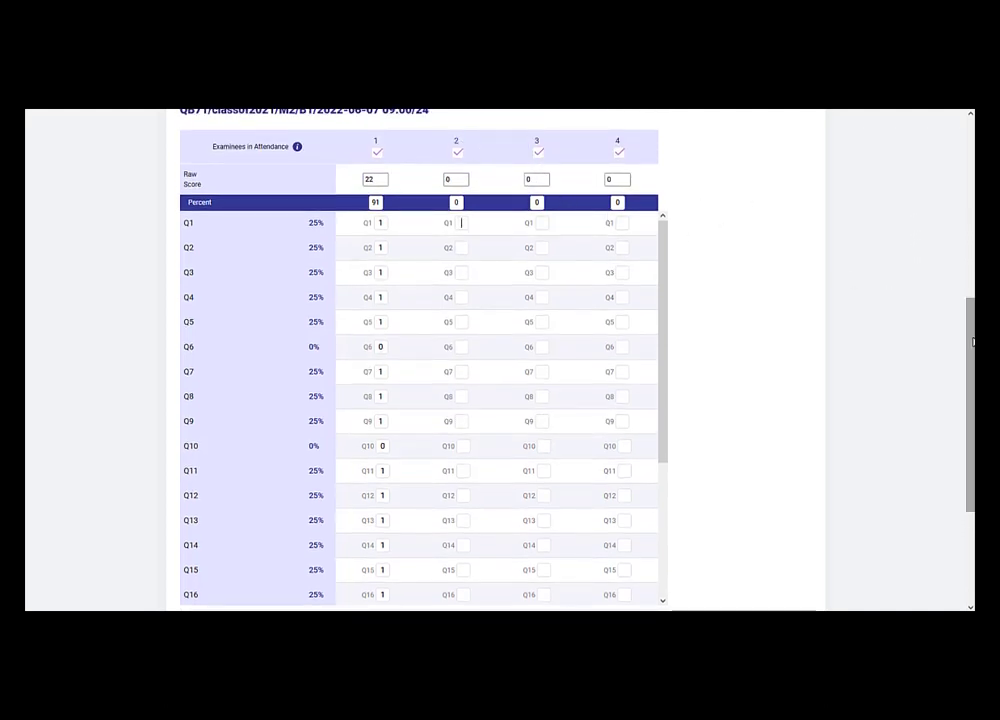
{"action": "scroll", "coordinate": [465, 180], "scroll_direction": "down", "scroll_amount": 2}
{"action": "left_click", "coordinate": [461, 177]}
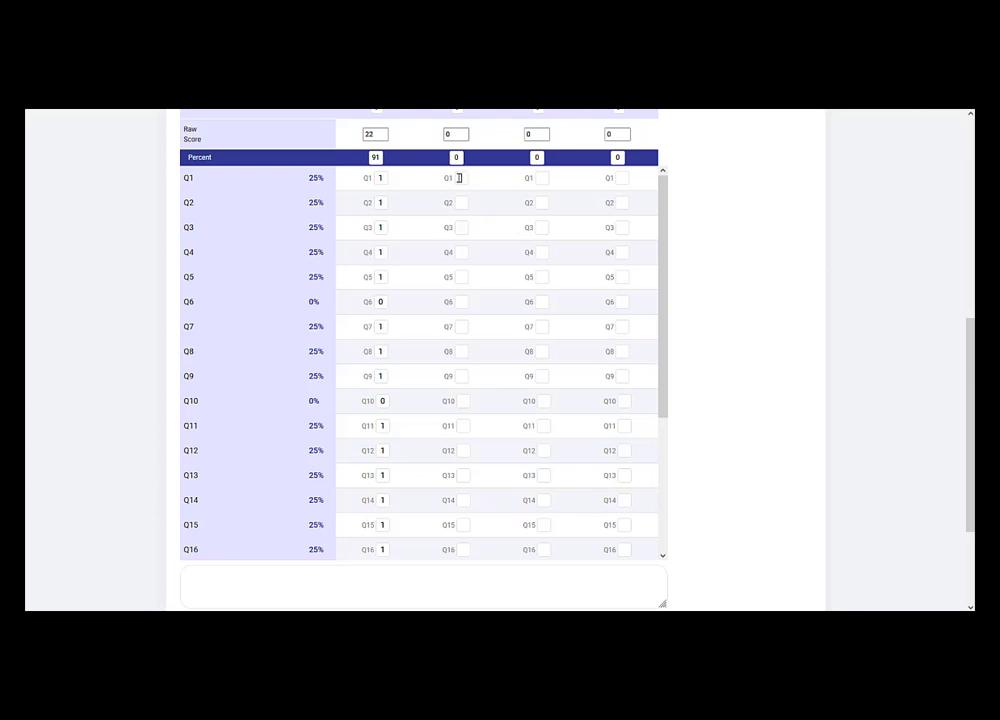
{"action": "type", "text": "1"}
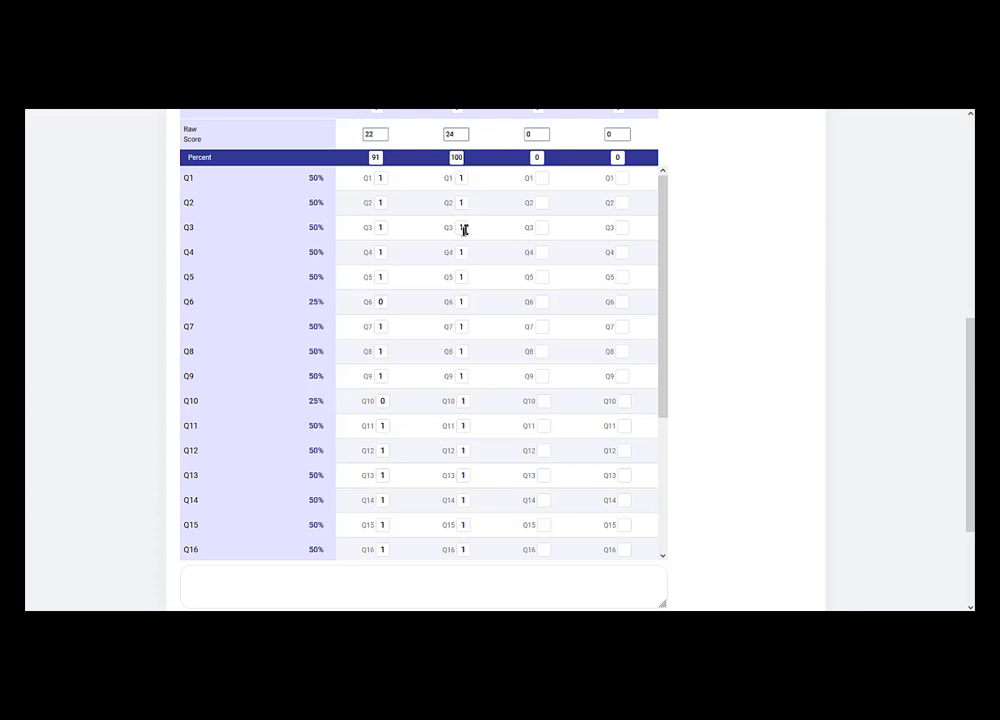
Set examinee 2's marks for Q3, Q5, Q8 and Q11 to 0.
{"action": "double_click", "coordinate": [462, 228]}
{"action": "type", "text": "0"}
{"action": "double_click", "coordinate": [462, 277]}
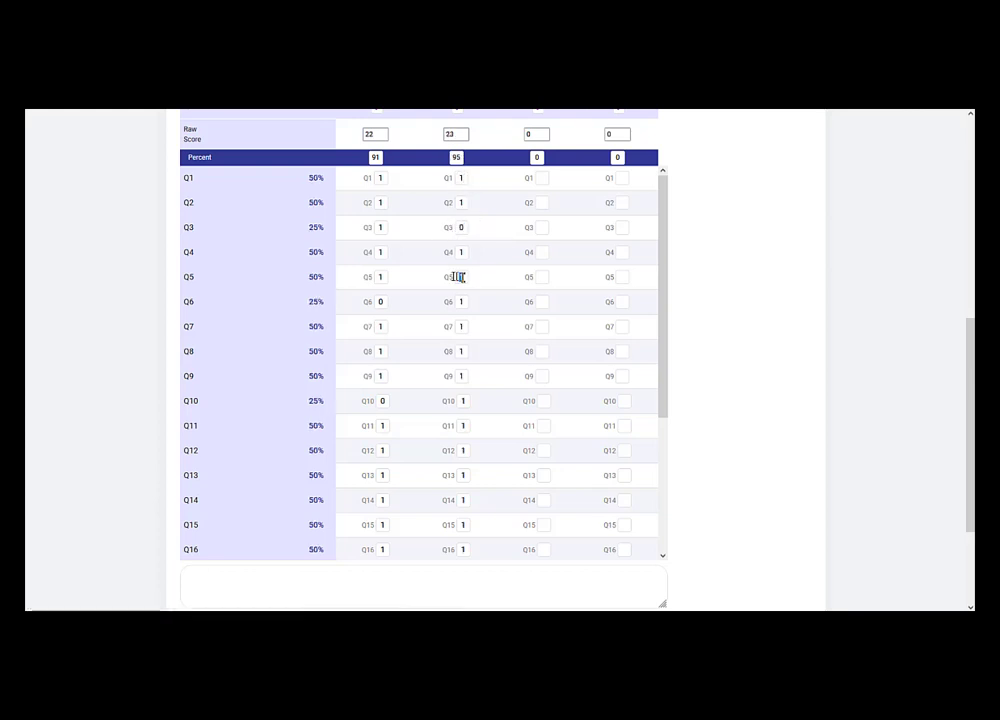
{"action": "type", "text": "00"}
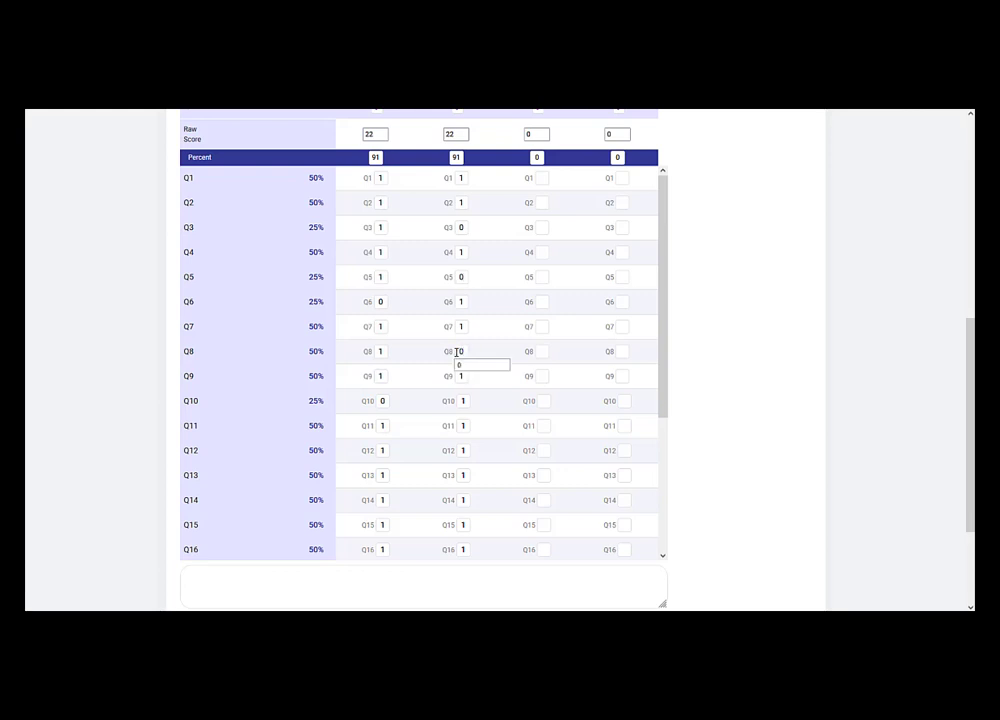
{"action": "double_click", "coordinate": [463, 425]}
{"action": "type", "text": "0"}
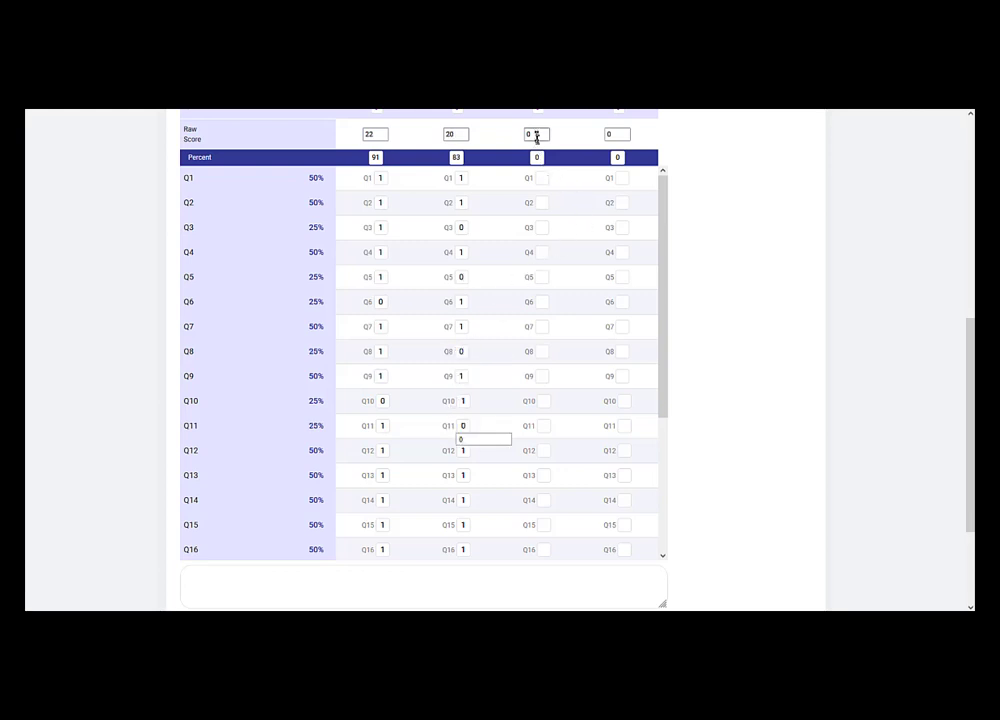
Fill every question with A for examinee 3 and with 0 for examinee 4.
{"action": "left_click", "coordinate": [542, 178]}
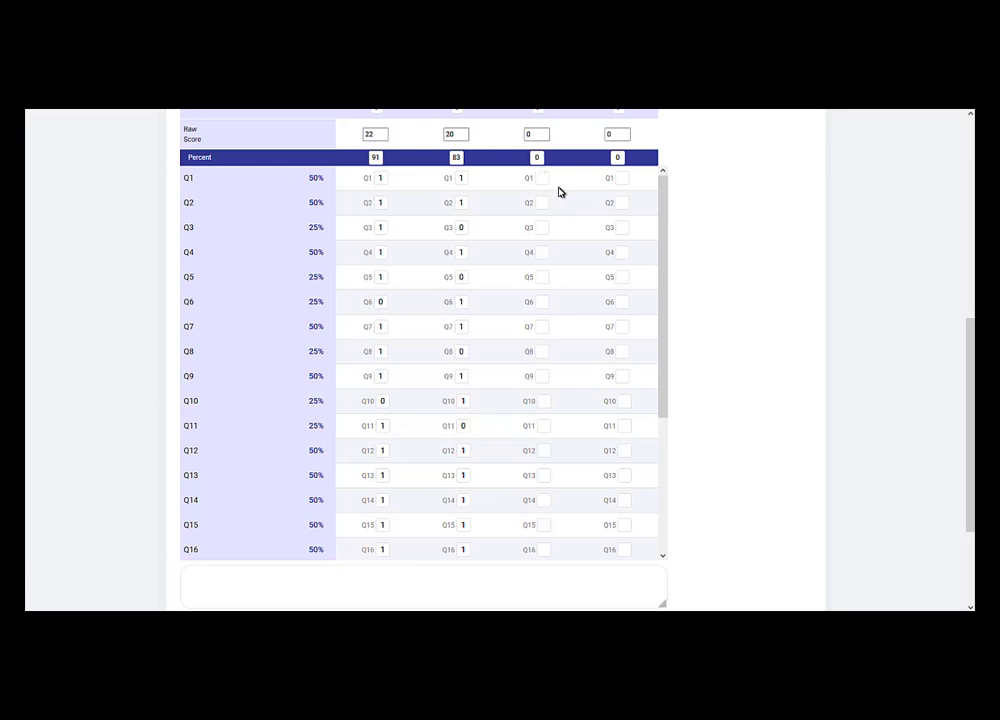
{"action": "type", "text": "A"}
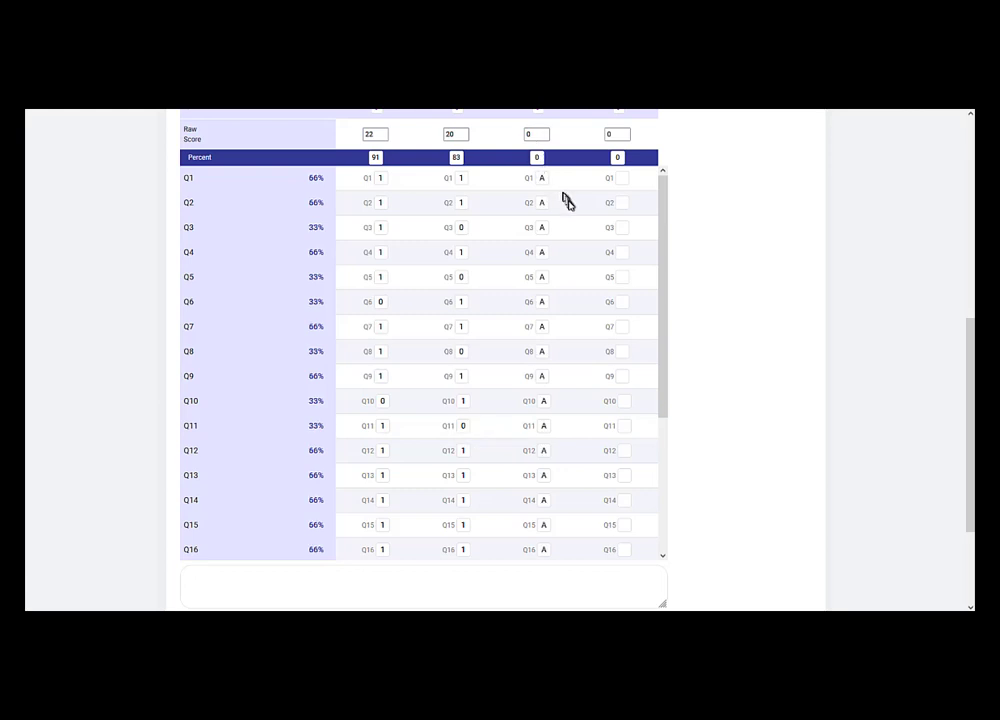
{"action": "left_click", "coordinate": [625, 178]}
{"action": "key", "text": "ctrl+v"}
Set examinee 4's marks for Q3, Q6, Q8 and Q11 to 1.
{"action": "double_click", "coordinate": [621, 227]}
{"action": "type", "text": "1"}
{"action": "double_click", "coordinate": [622, 301]}
{"action": "type", "text": "1"}
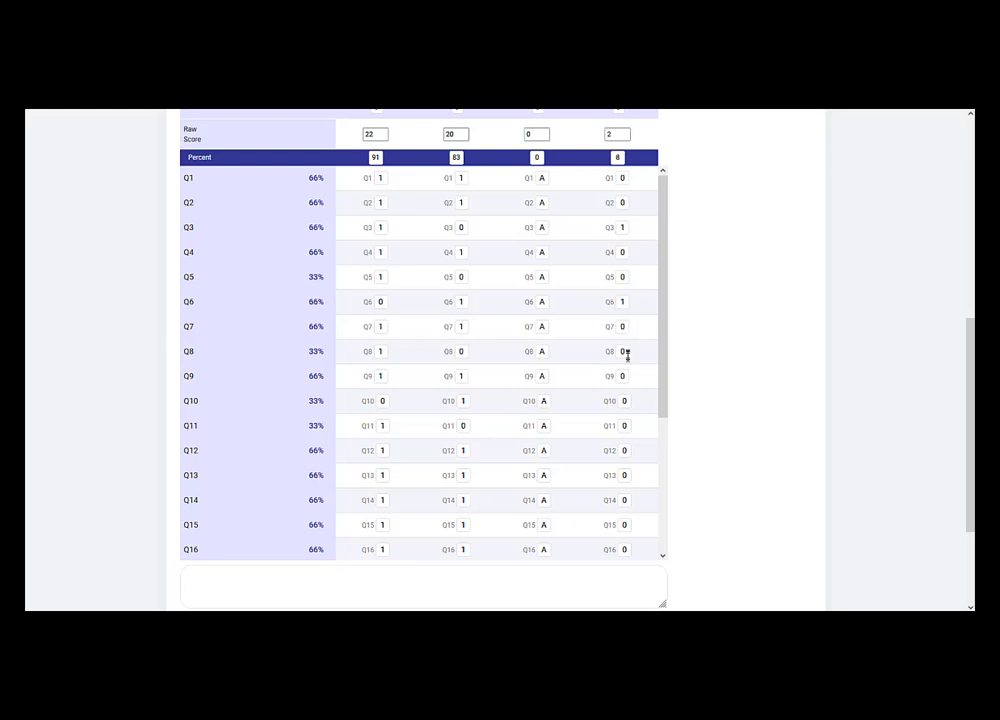
{"action": "double_click", "coordinate": [623, 351]}
{"action": "type", "text": "1"}
{"action": "double_click", "coordinate": [625, 427]}
{"action": "type", "text": "1"}
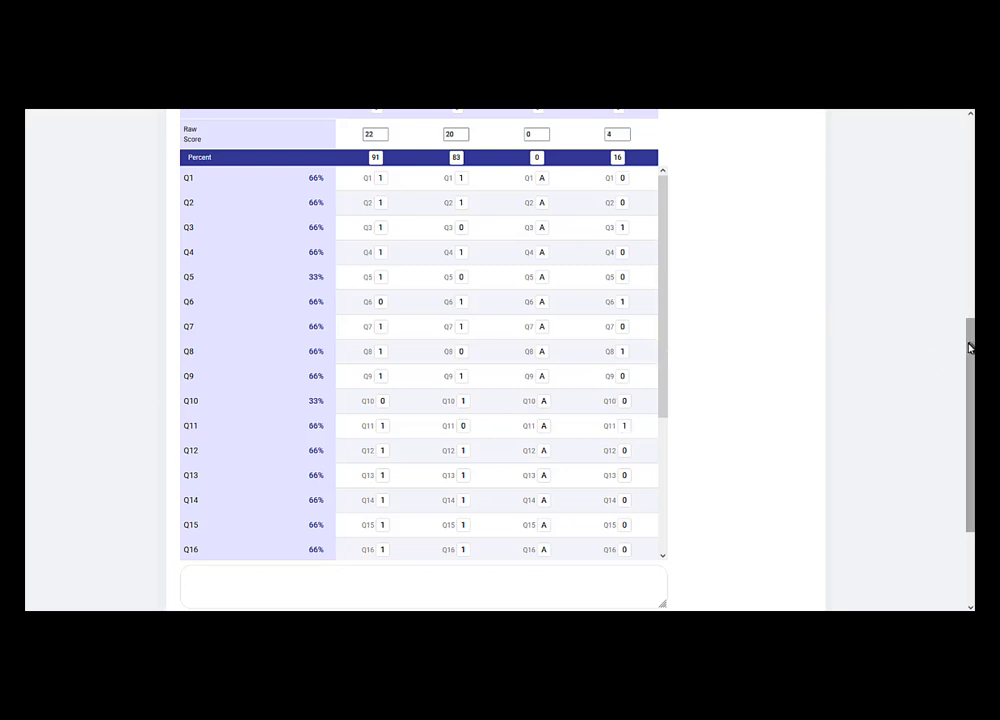
Submit the entered marks for the exam and return to its results per question.
{"action": "left_click_drag", "start_coordinate": [968, 347], "coordinate": [972, 405]}
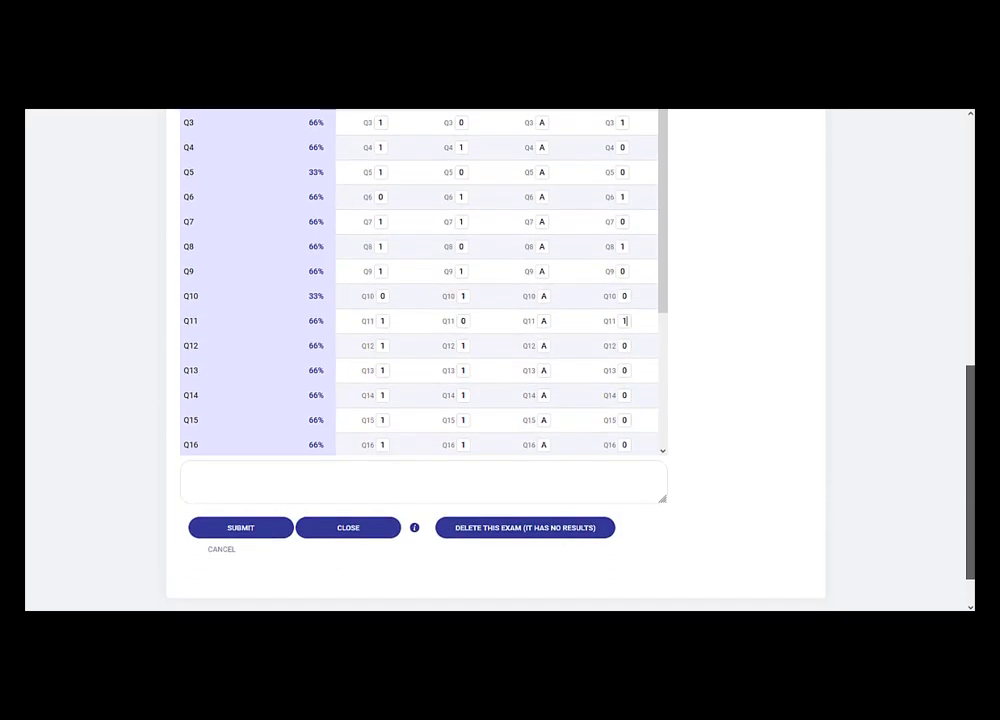
{"action": "left_click", "coordinate": [248, 534]}
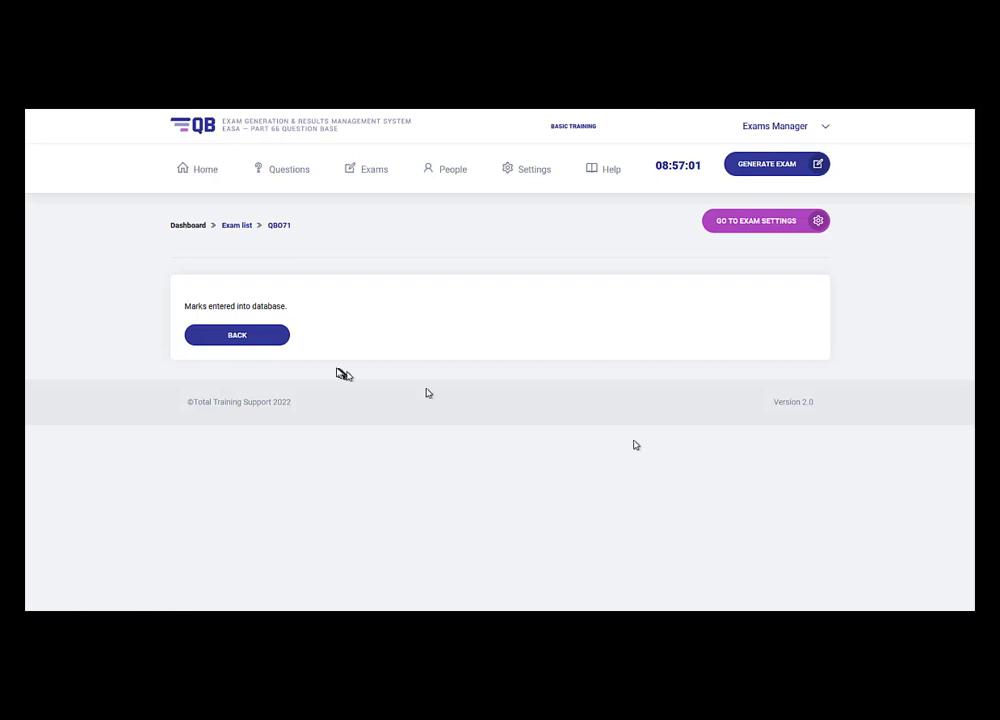
{"action": "left_click", "coordinate": [232, 339]}
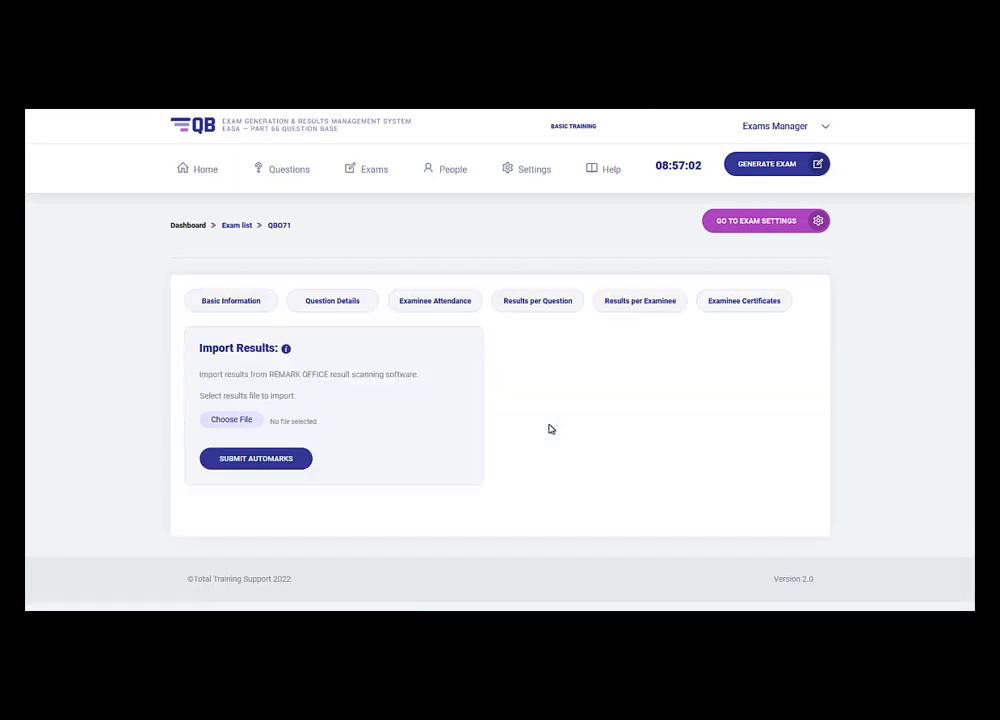
Change examinee 1's Q2 mark to 0 and examinee 2's Q3 mark to 1 in the submitted results.
{"action": "left_click_drag", "start_coordinate": [970, 227], "coordinate": [970, 451]}
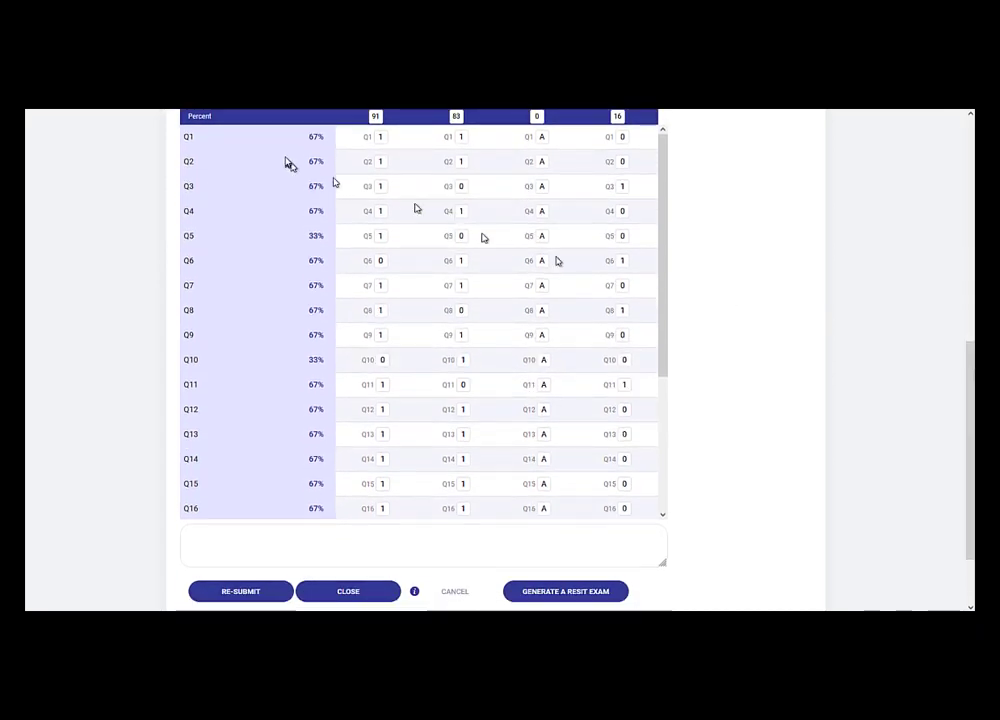
{"action": "double_click", "coordinate": [382, 161]}
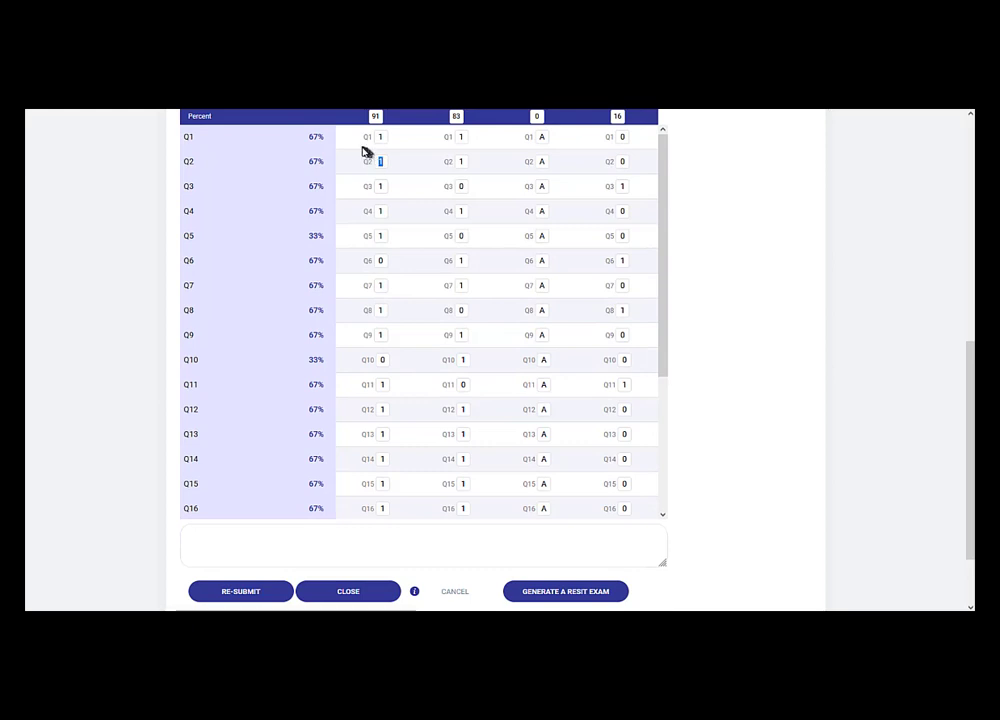
{"action": "type", "text": "0"}
{"action": "double_click", "coordinate": [463, 187]}
{"action": "type", "text": "1"}
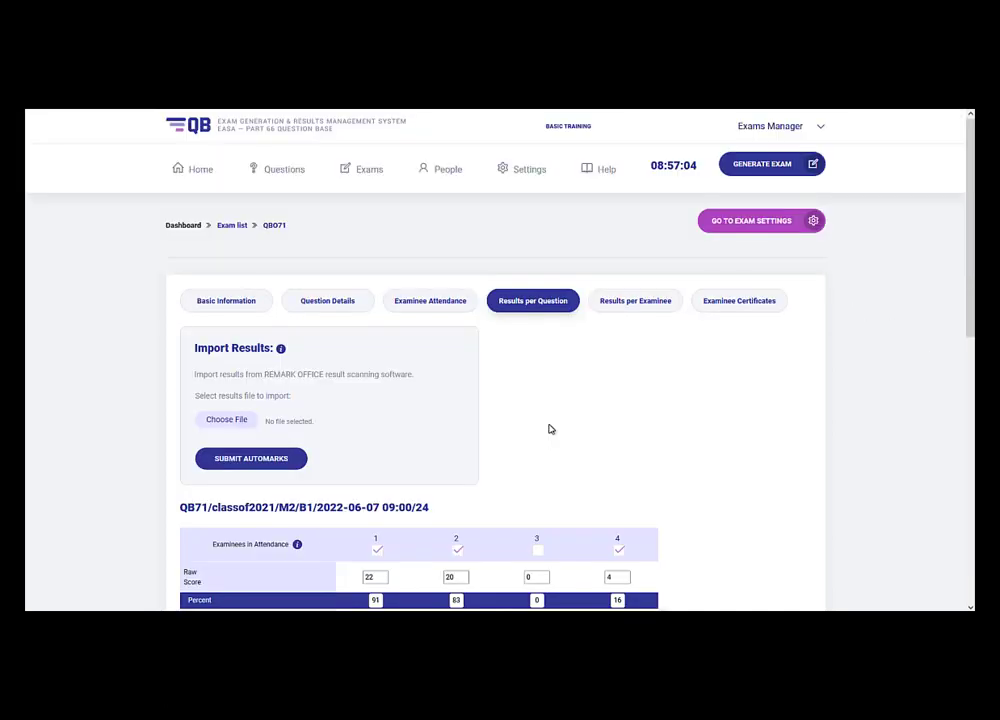
Read the Import Results help note about importing marks from the Remark Office scanning software.
{"action": "left_click_drag", "start_coordinate": [967, 257], "coordinate": [969, 327]}
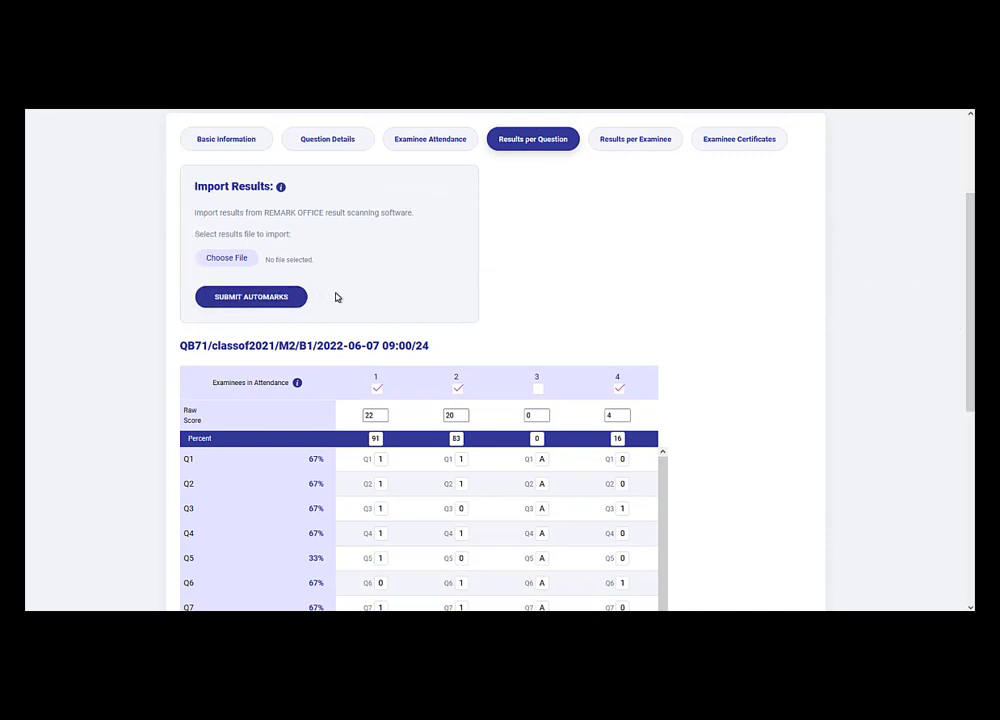
{"action": "left_click_drag", "start_coordinate": [263, 212], "coordinate": [325, 213]}
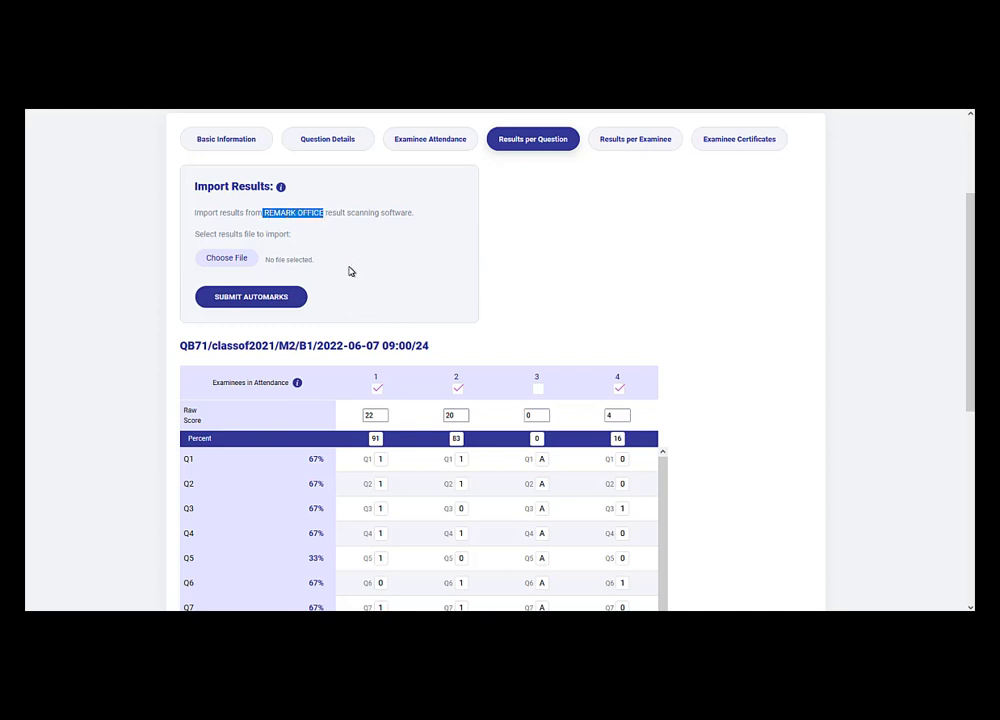
{"action": "left_click", "coordinate": [281, 187]}
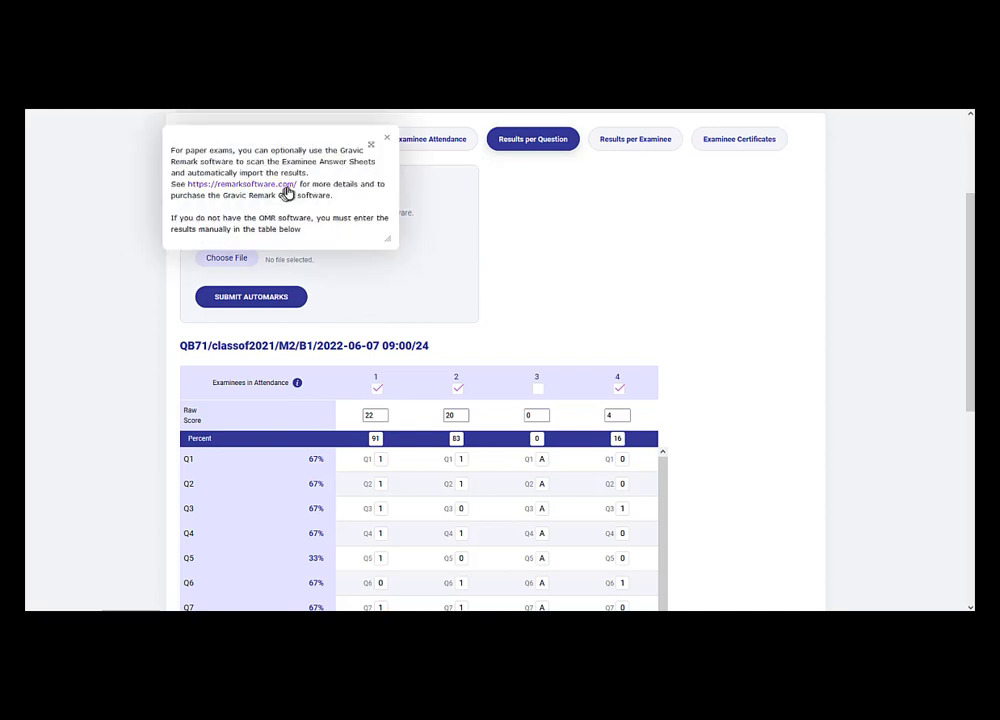
{"action": "left_click", "coordinate": [386, 141]}
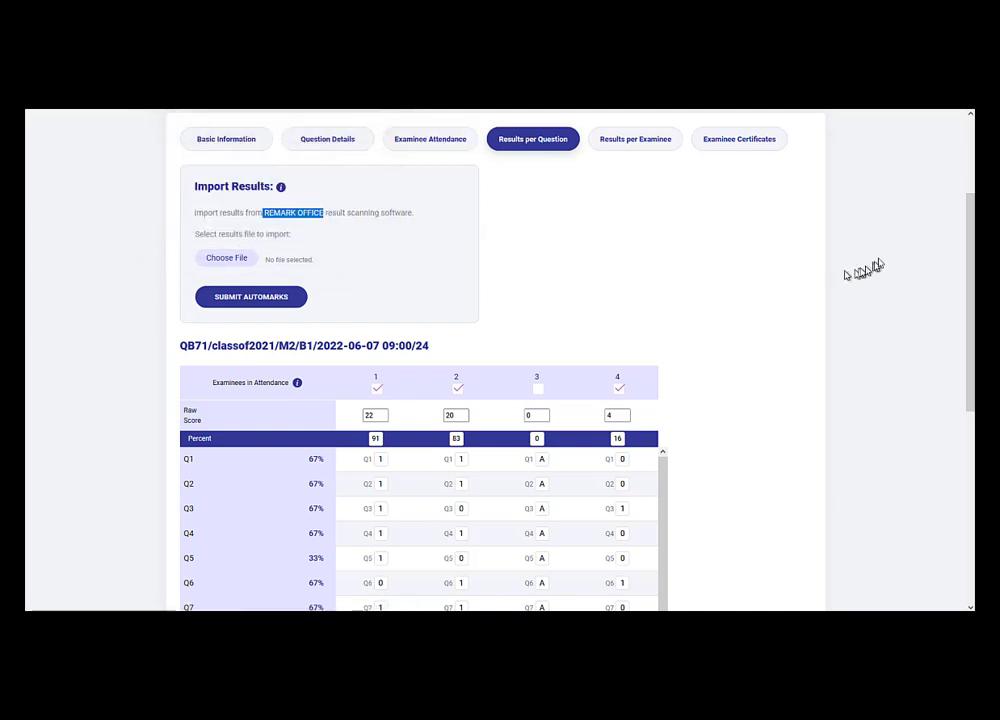
Close the exam to store its results, and return from the stored results to the exam details.
{"action": "left_click_drag", "start_coordinate": [969, 218], "coordinate": [972, 268]}
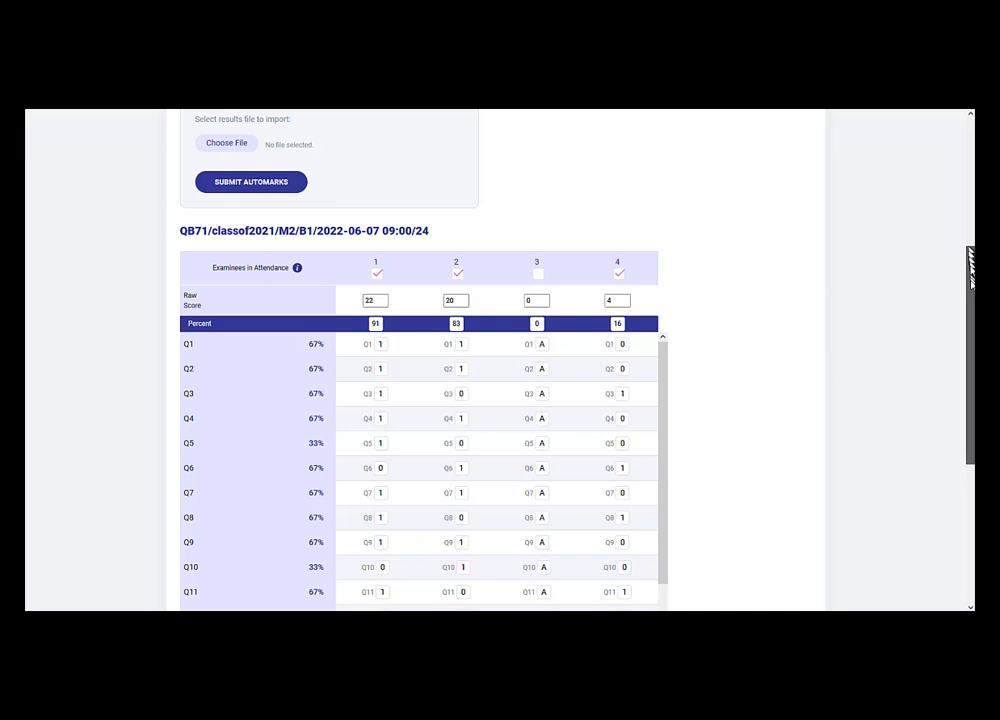
{"action": "left_click_drag", "start_coordinate": [970, 268], "coordinate": [969, 403]}
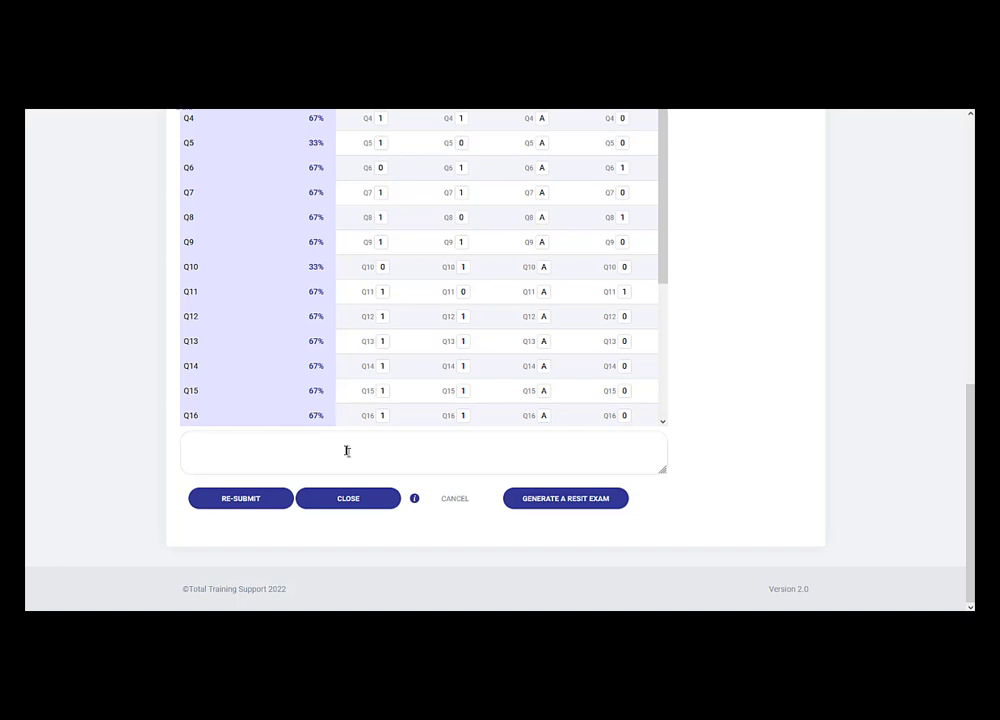
{"action": "left_click", "coordinate": [348, 503]}
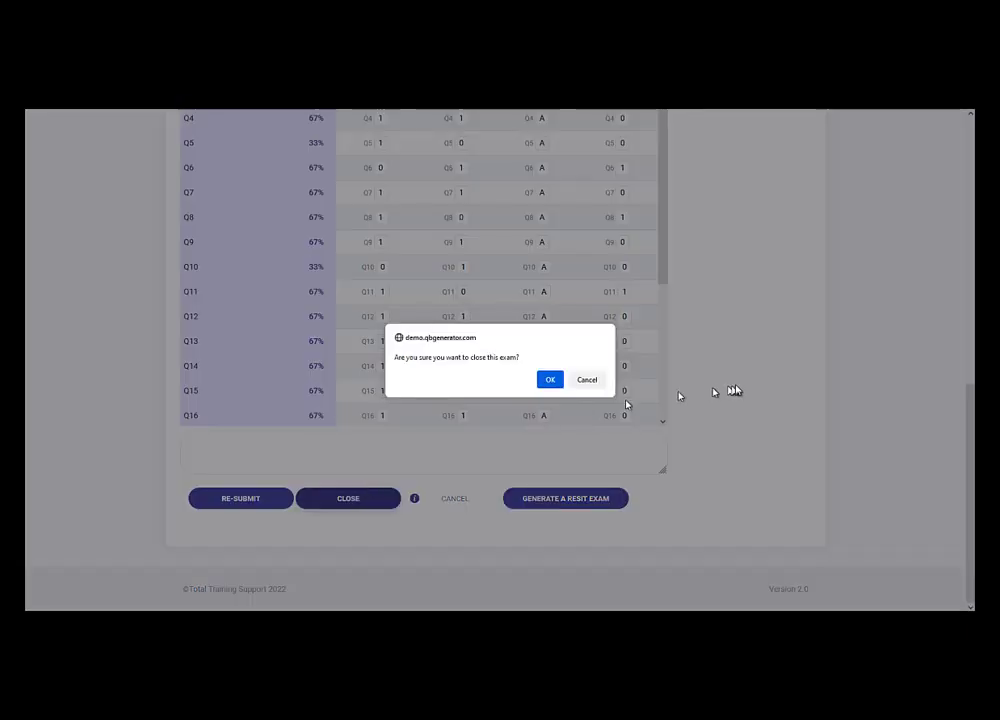
{"action": "left_click", "coordinate": [549, 380]}
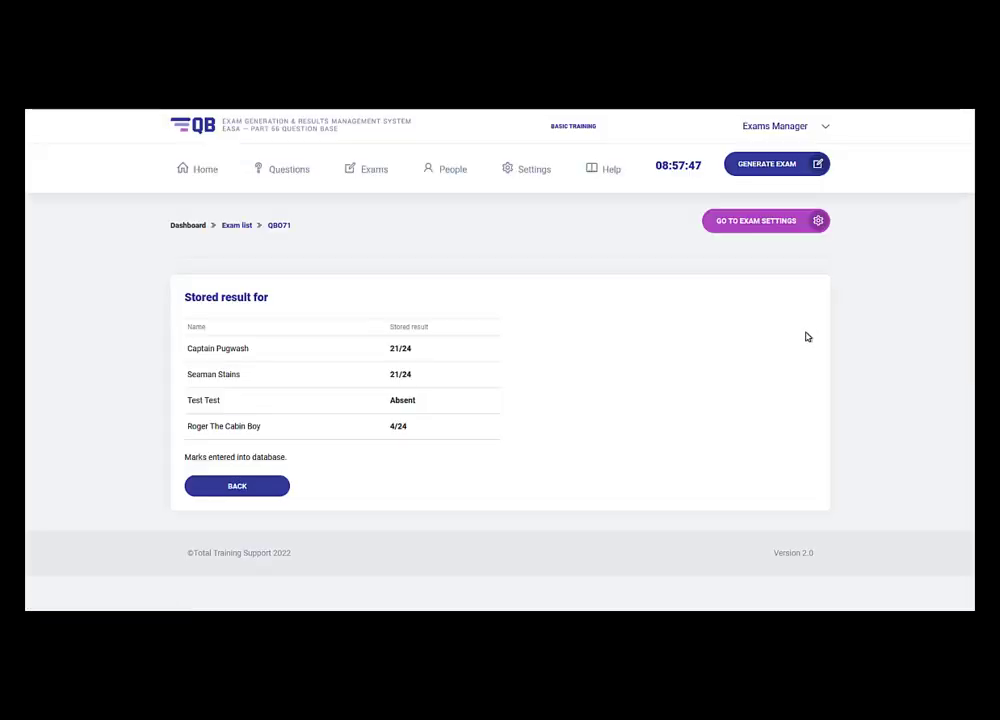
{"action": "left_click", "coordinate": [248, 487]}
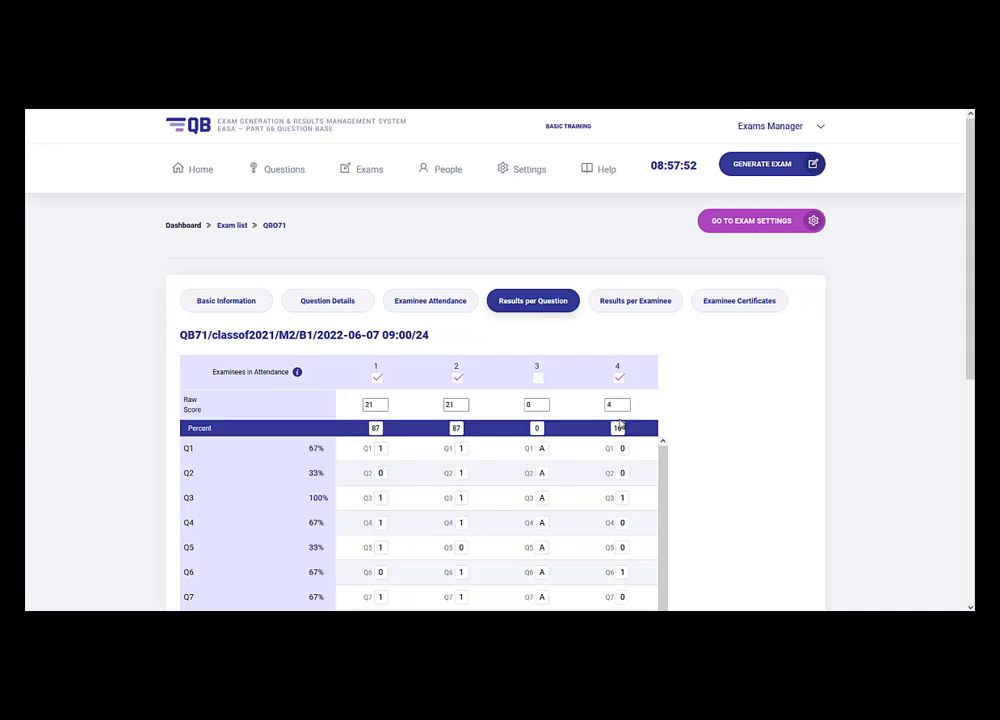
Review the exam's results per examinee and the examinee certificates with their certificate configuration.
{"action": "scroll", "coordinate": [700, 300], "scroll_direction": "down", "scroll_amount": 2}
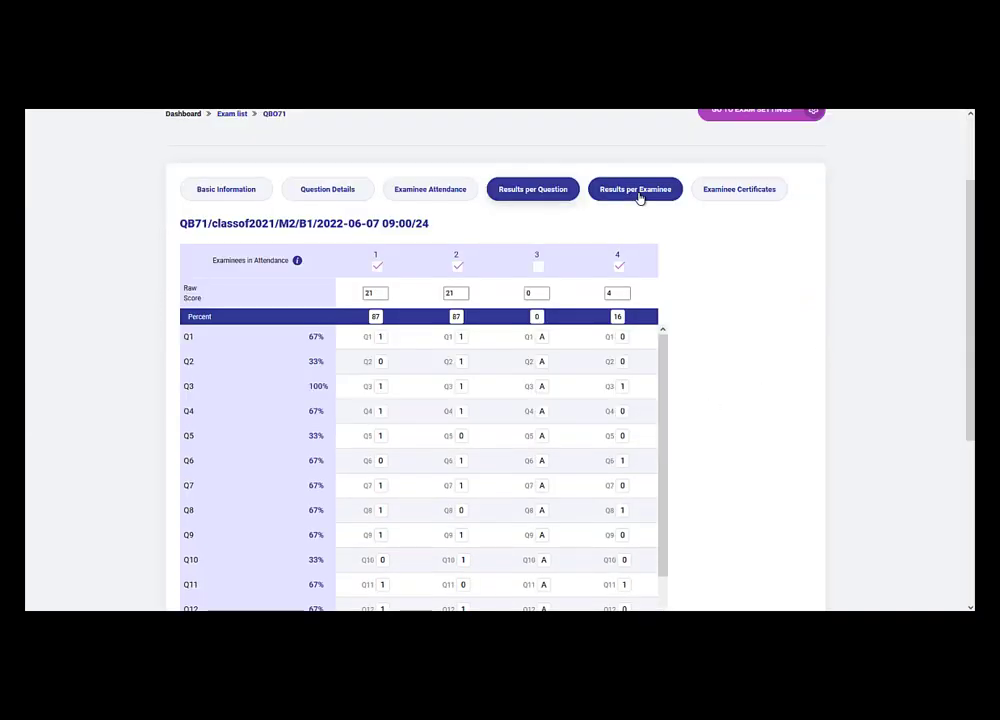
{"action": "left_click", "coordinate": [638, 197]}
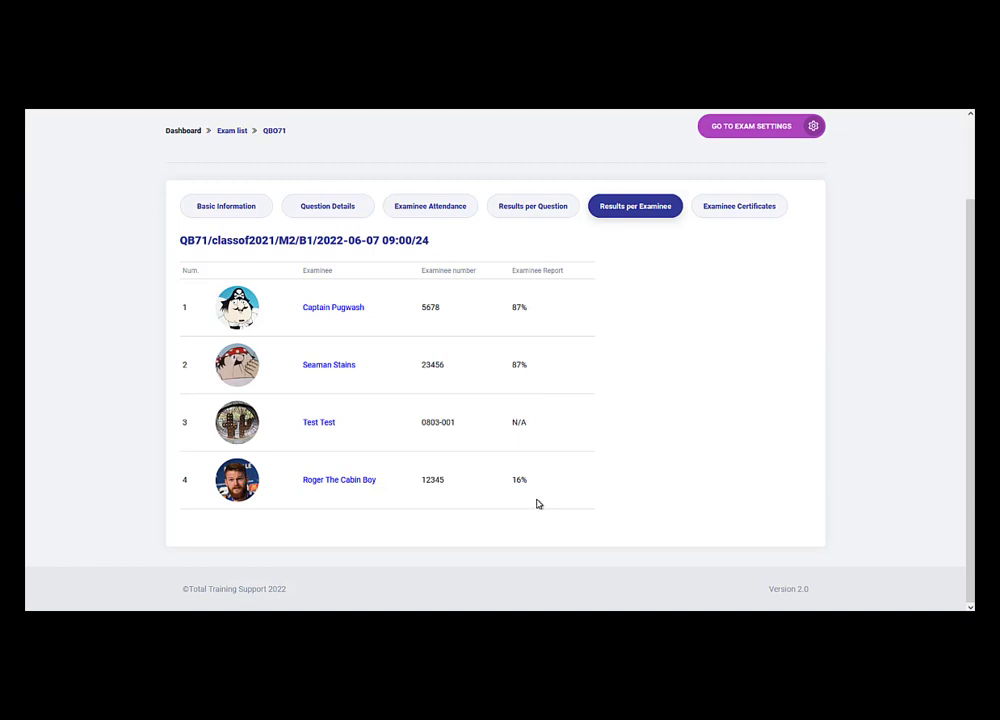
{"action": "left_click", "coordinate": [743, 212]}
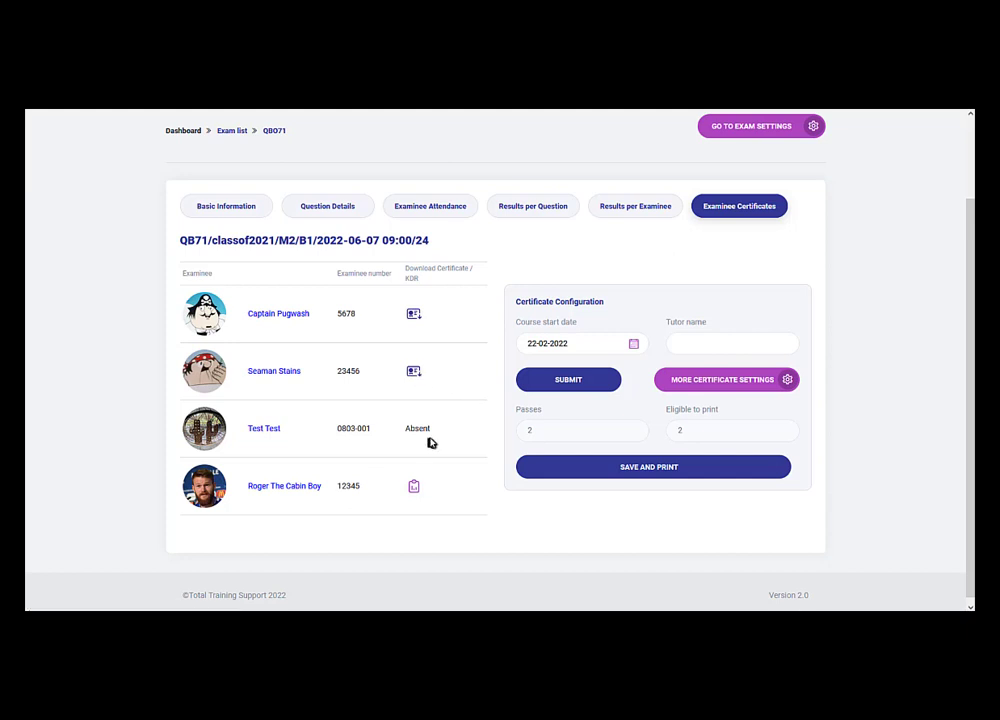
Open examinee 4's Knowledge Deficiency Report, examine the per-topic scores for 2.1 and 2.2.1, and select the whole report text.
{"action": "left_click", "coordinate": [413, 490]}
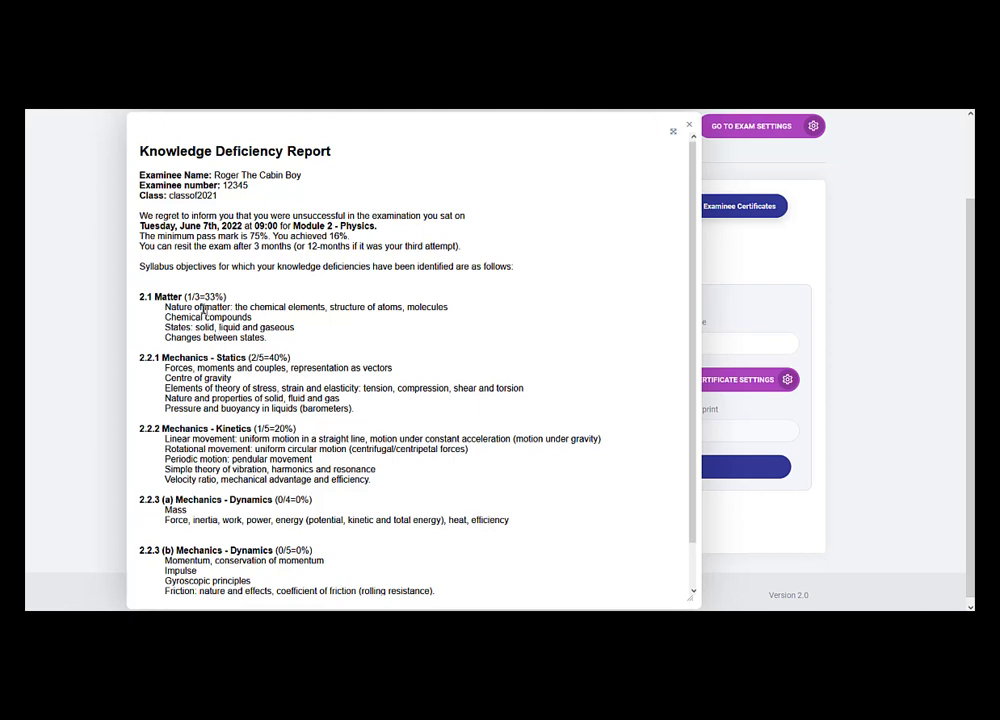
{"action": "left_click_drag", "start_coordinate": [184, 297], "coordinate": [226, 297]}
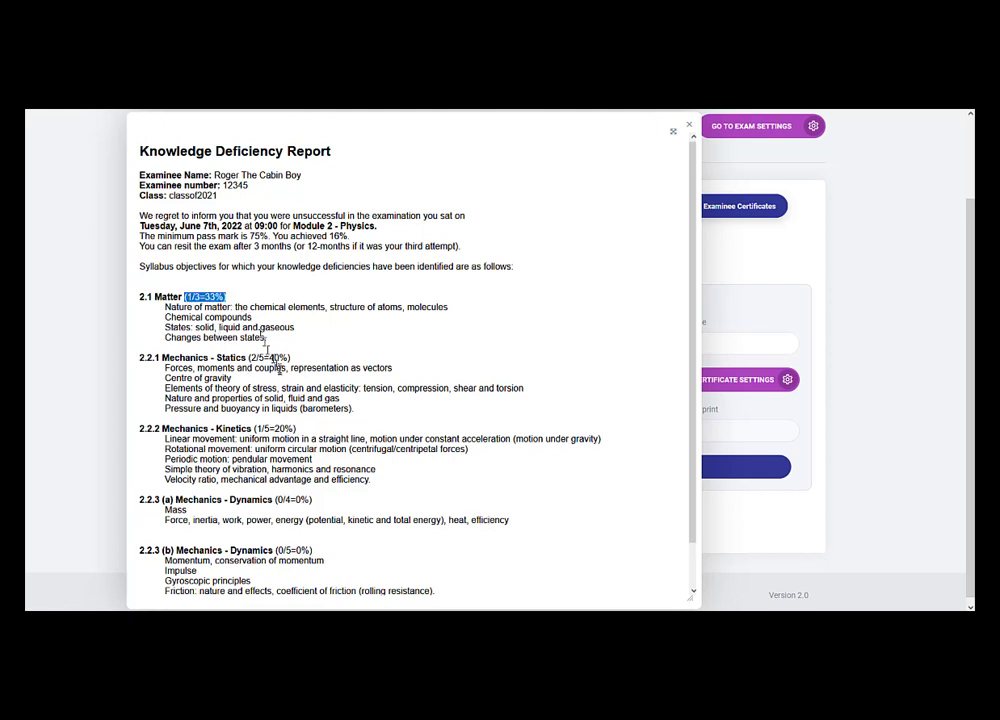
{"action": "left_click_drag", "start_coordinate": [248, 357], "coordinate": [292, 358]}
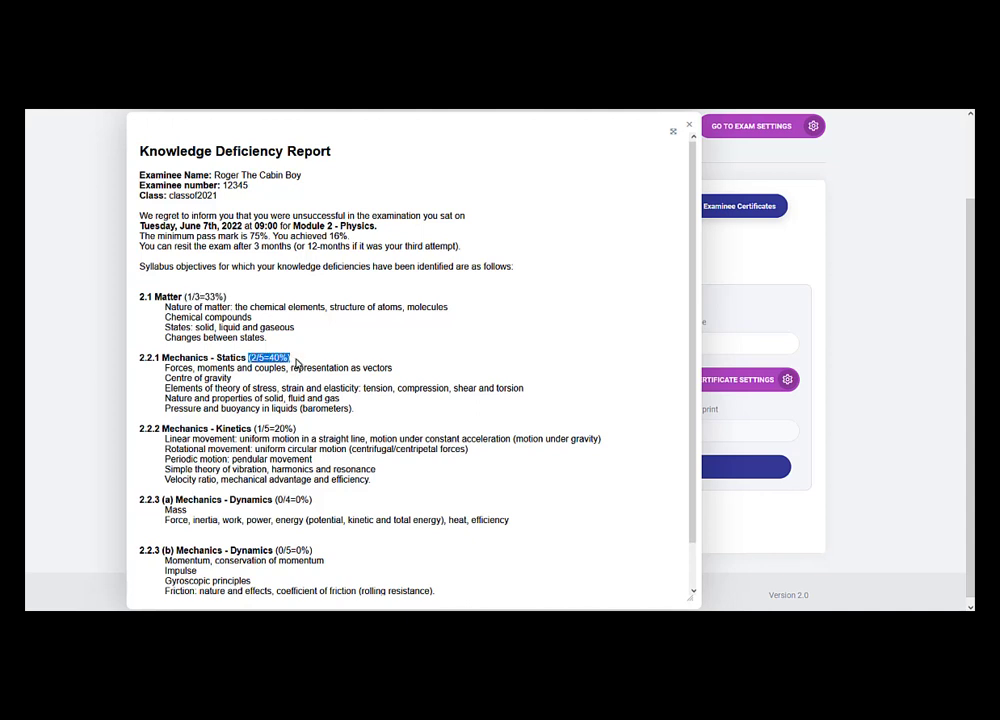
{"action": "left_click", "coordinate": [357, 412]}
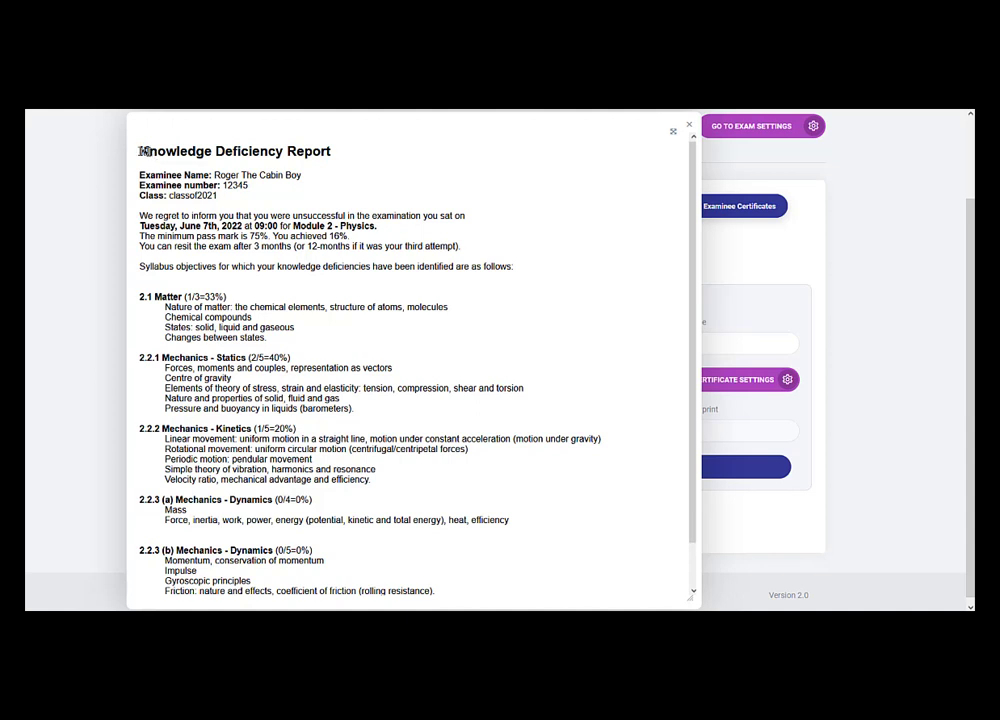
{"action": "left_click_drag", "start_coordinate": [141, 152], "coordinate": [431, 564]}
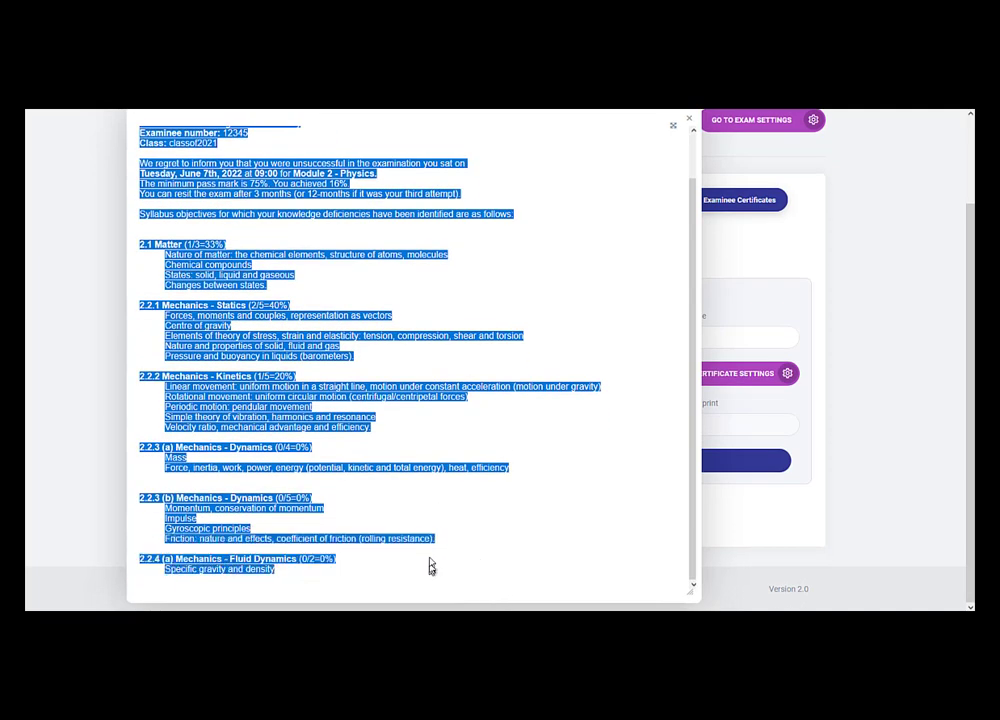
Copy the selected Knowledge Deficiency Report text and close the report.
{"action": "right_click", "coordinate": [260, 362]}
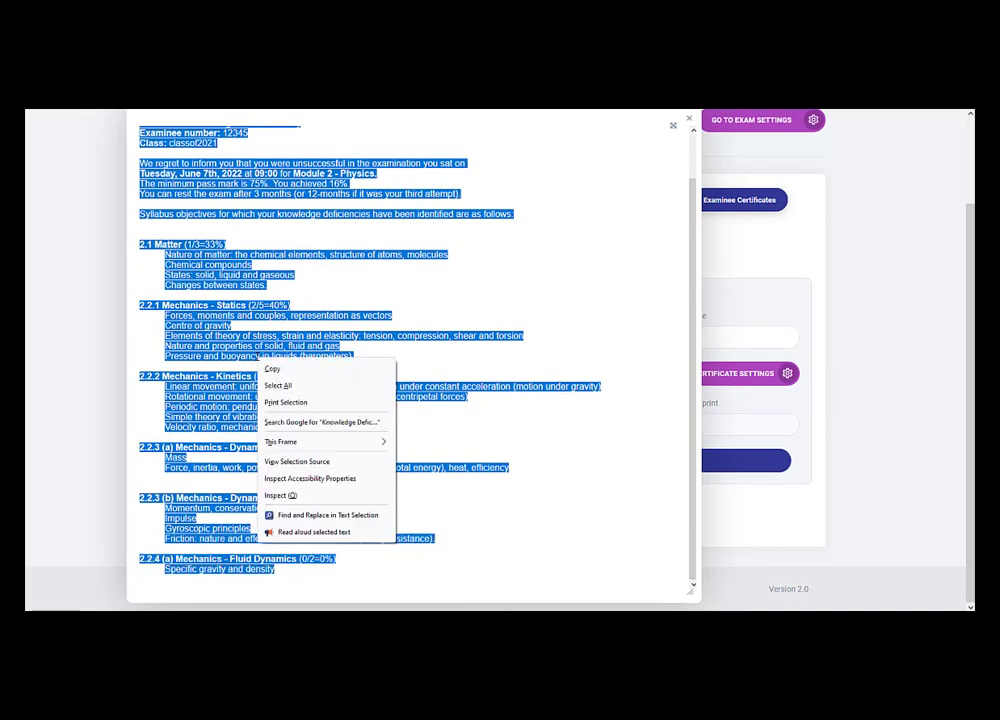
{"action": "left_click", "coordinate": [272, 372]}
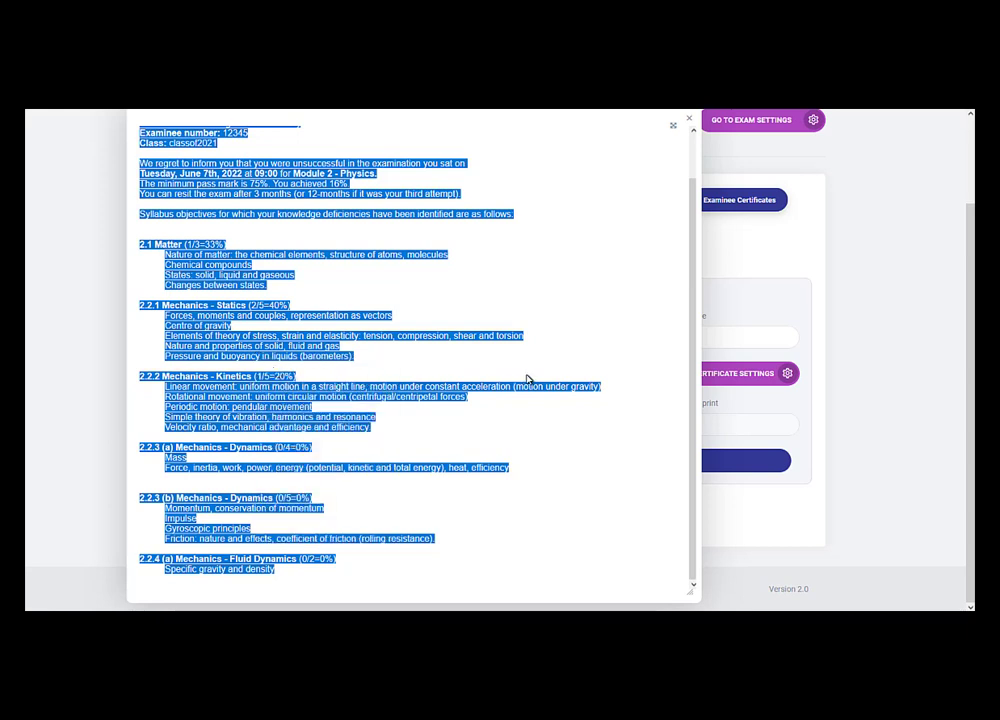
{"action": "scroll", "coordinate": [530, 360], "scroll_direction": "up", "scroll_amount": 2}
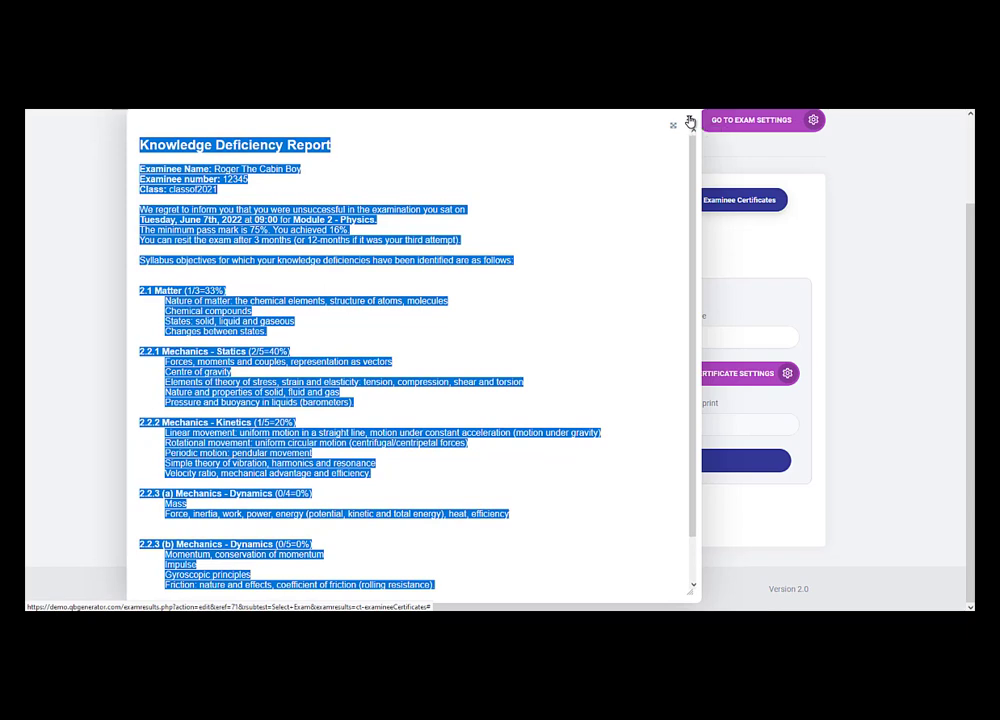
{"action": "left_click", "coordinate": [689, 121]}
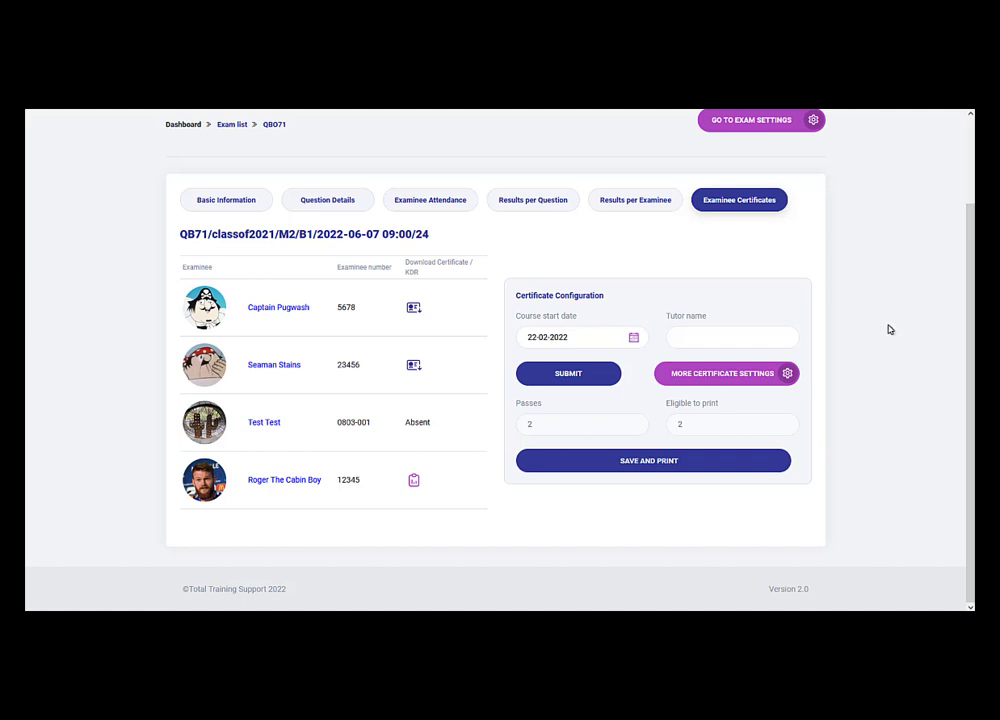
Review the printout options available from the exam's basic information, and close the printouts list.
{"action": "left_click", "coordinate": [223, 201]}
{"action": "left_click", "coordinate": [568, 270]}
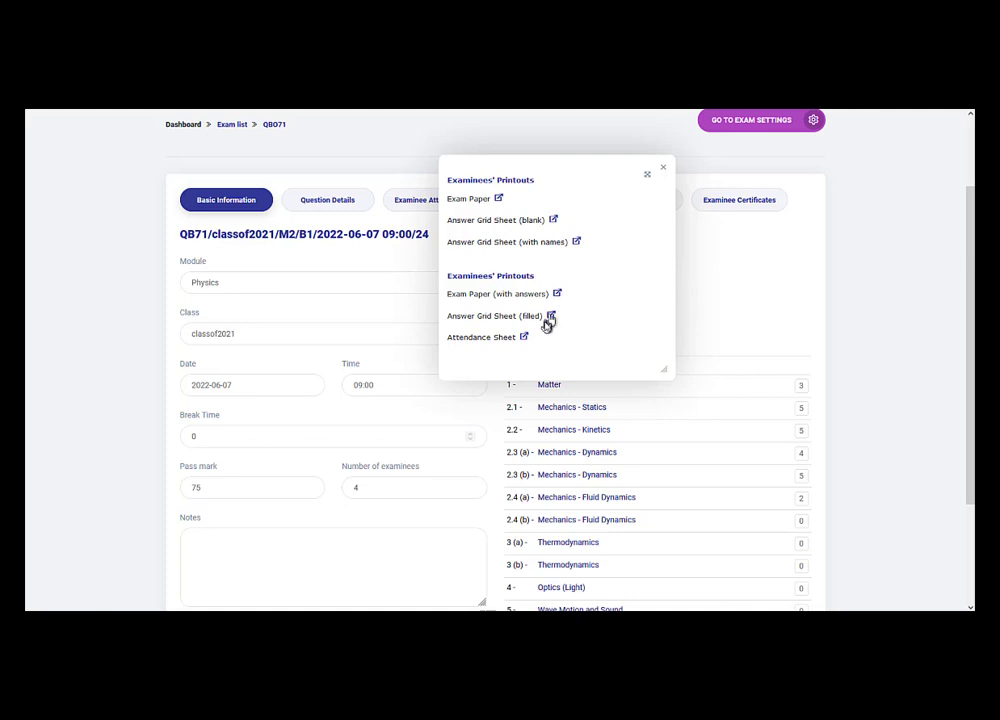
{"action": "left_click", "coordinate": [662, 167]}
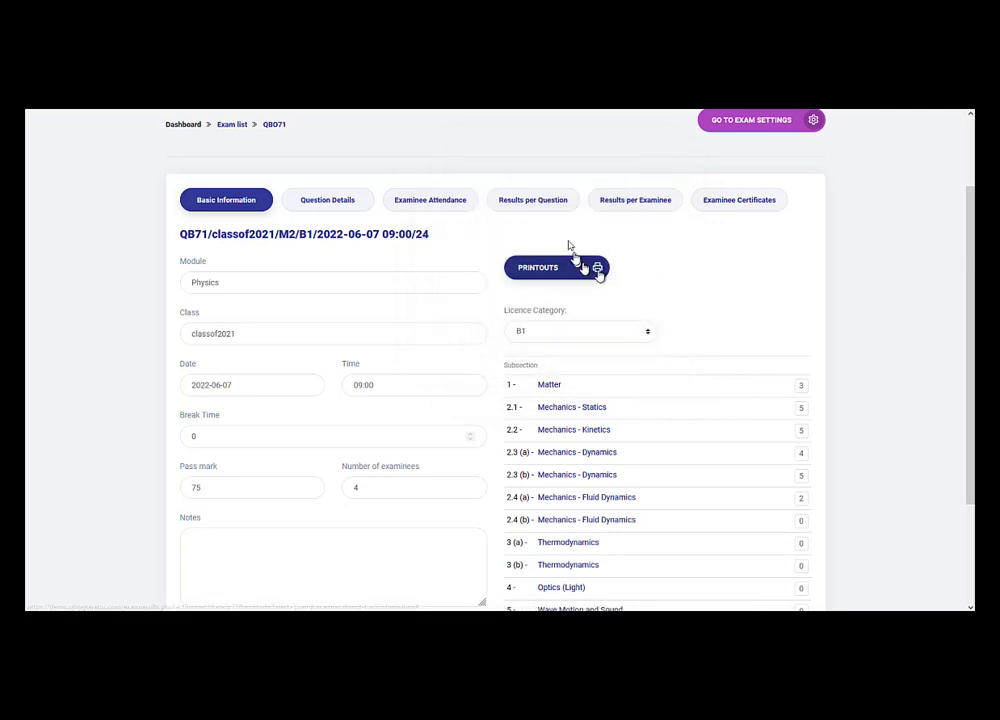